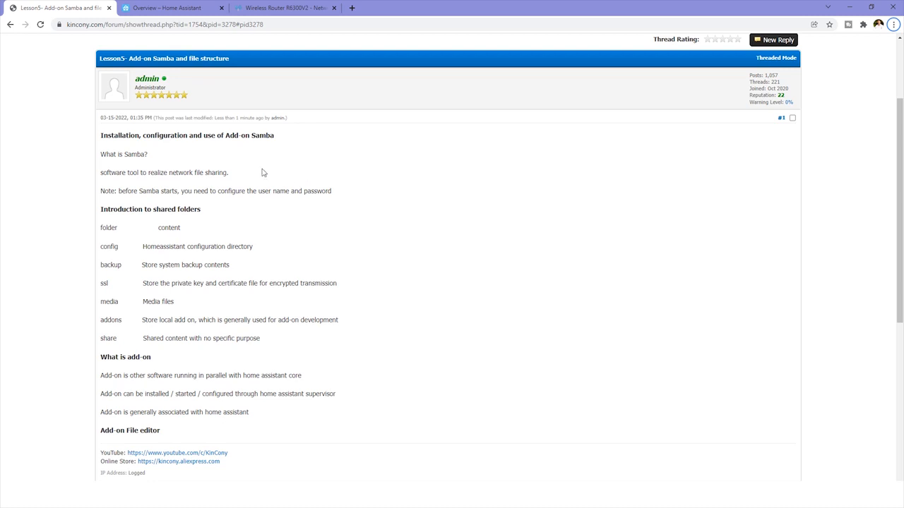
Step: Read the Samba lesson post, covering its add-on title, the What is Samba question and the network file sharing definition
drag(285, 137, 251, 136)
drag(162, 432, 128, 432)
click(188, 150)
drag(103, 154, 155, 157)
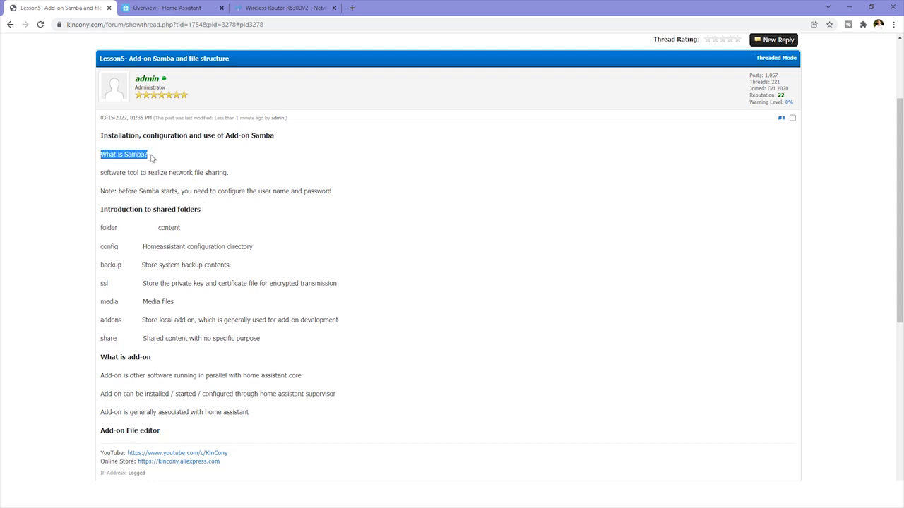
drag(100, 174, 245, 176)
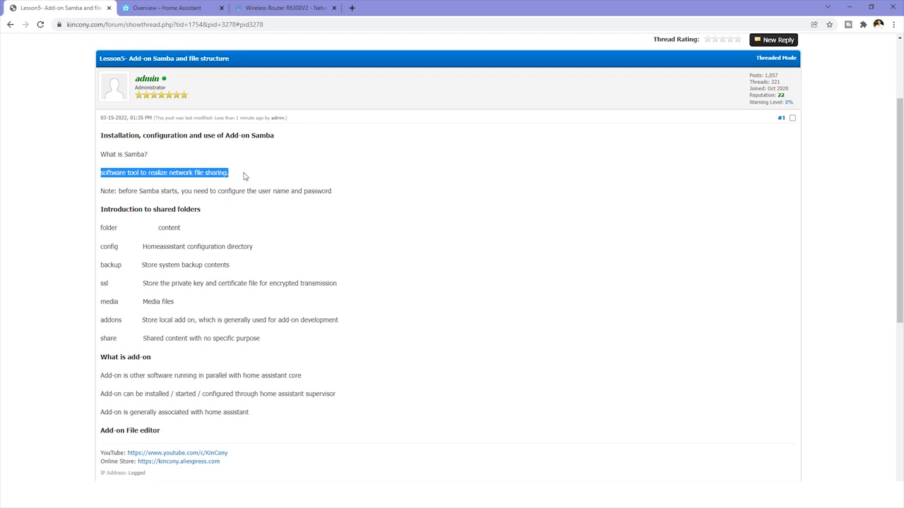
click(245, 176)
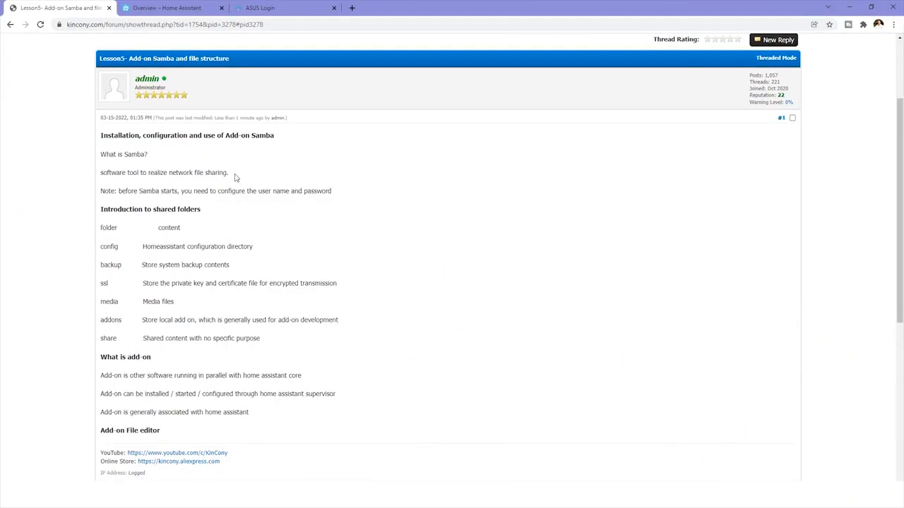
drag(278, 141, 255, 143)
click(248, 135)
drag(251, 135, 277, 138)
Step: Install the official Samba share add-on from the Home Assistant Add-on Store
click(179, 7)
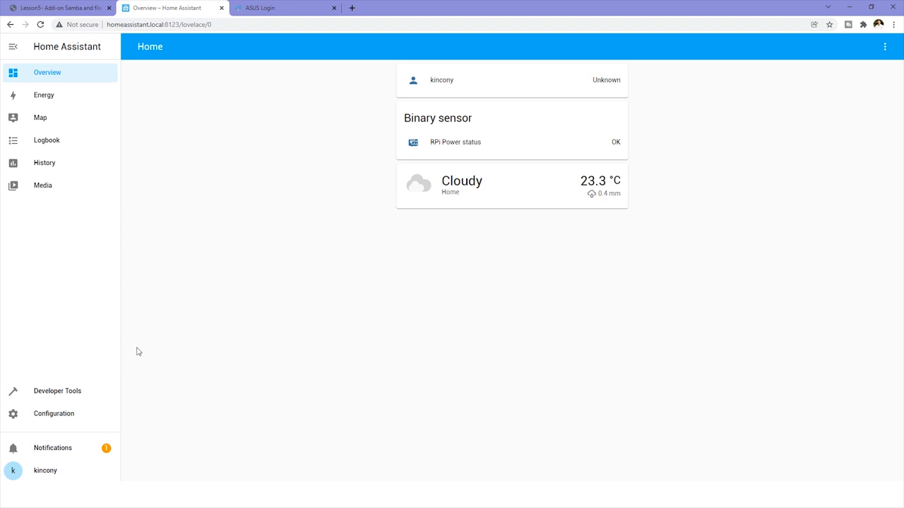
click(76, 417)
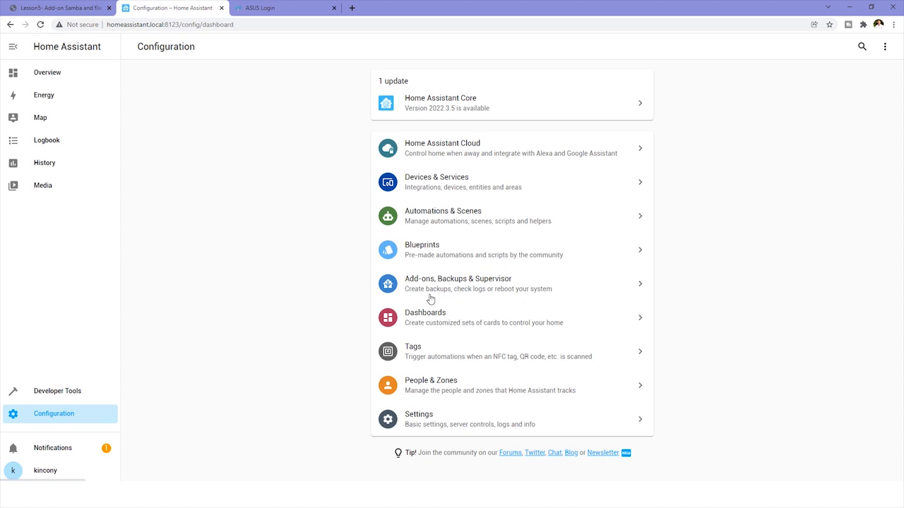
click(485, 285)
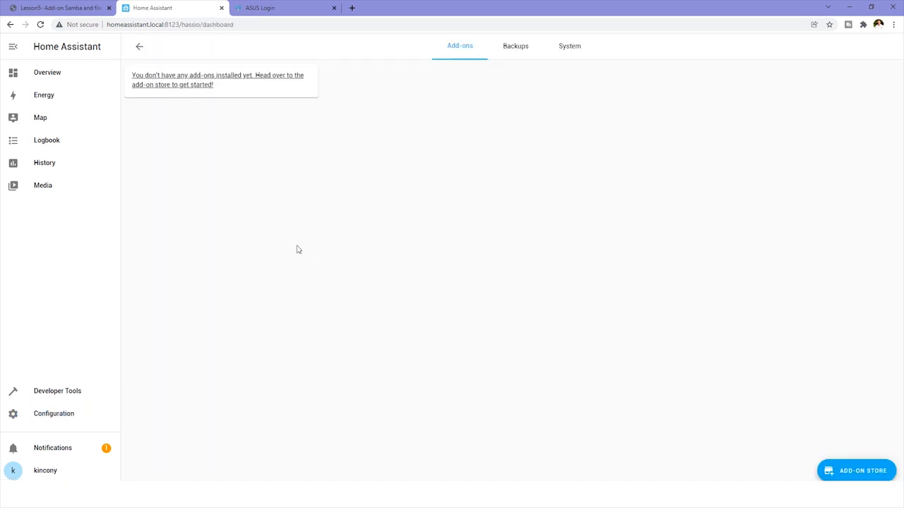
click(209, 81)
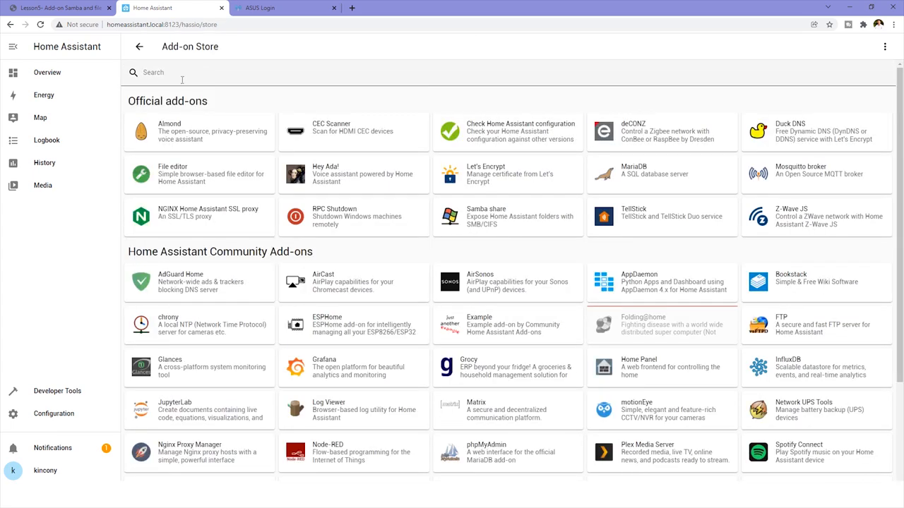
click(144, 72)
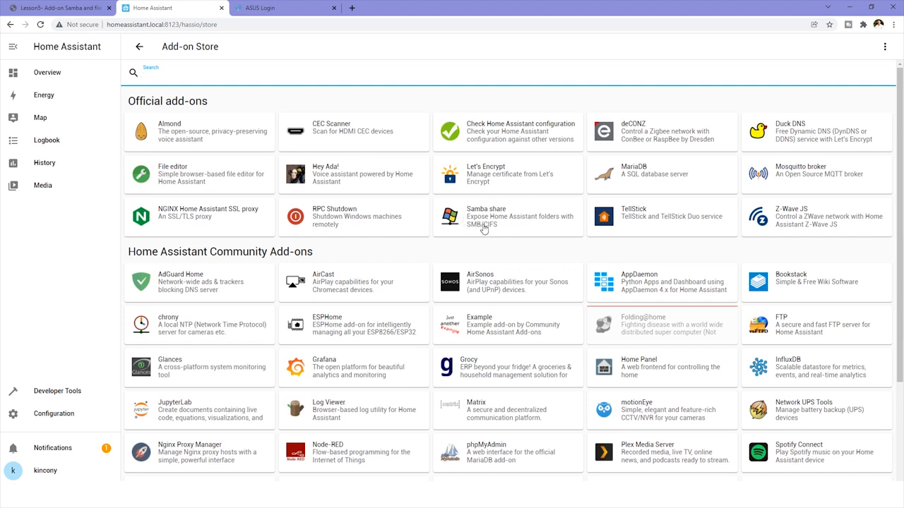
click(508, 228)
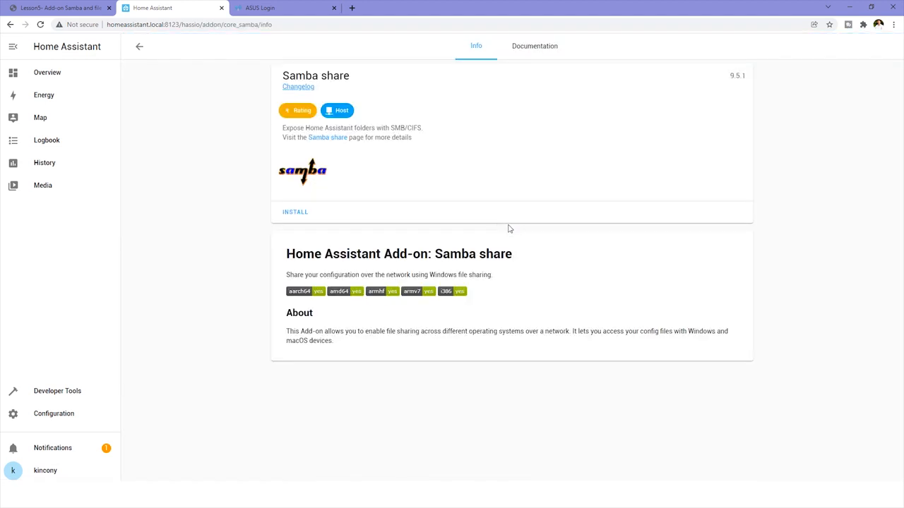
click(306, 219)
Step: Check the lesson's note on credentials, and set the username in the Samba share options to kincony
click(68, 8)
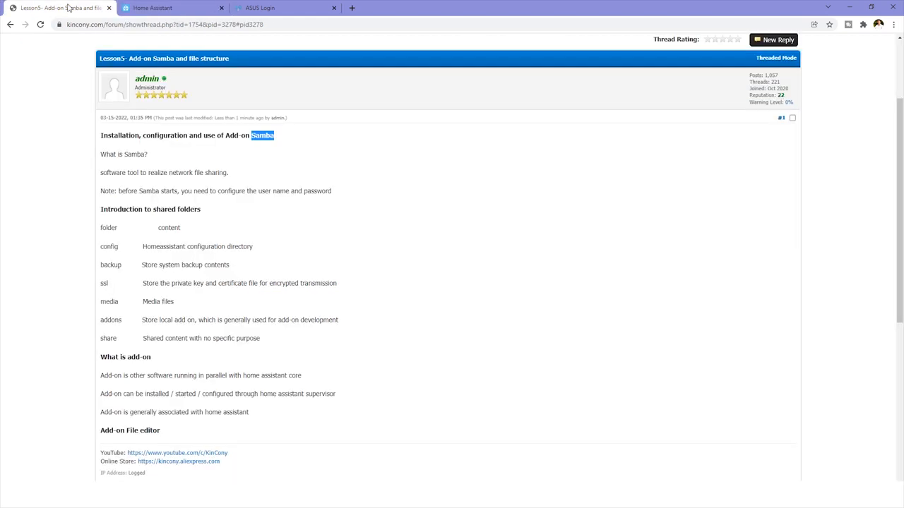
drag(100, 192, 339, 194)
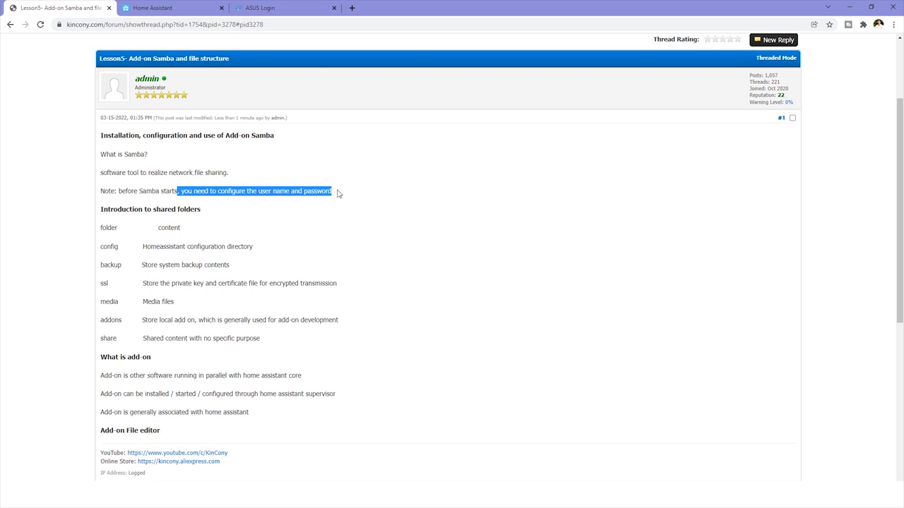
click(338, 191)
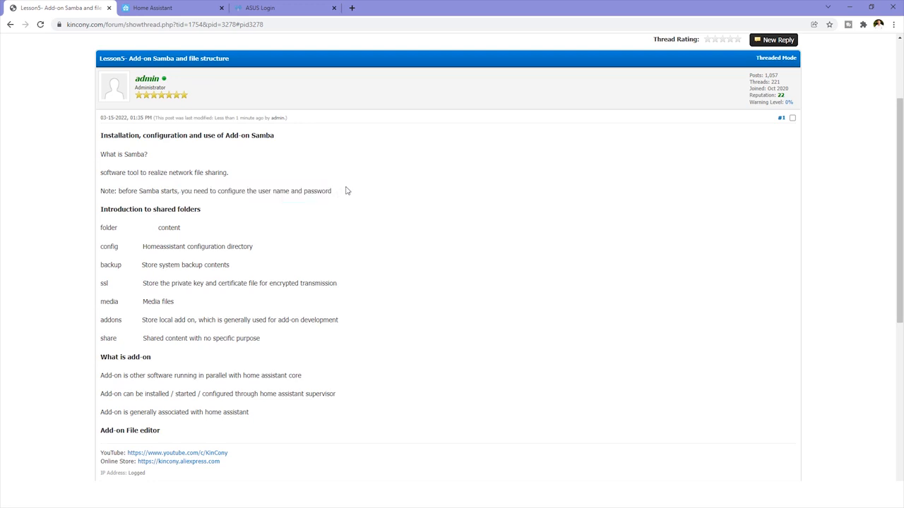
click(169, 8)
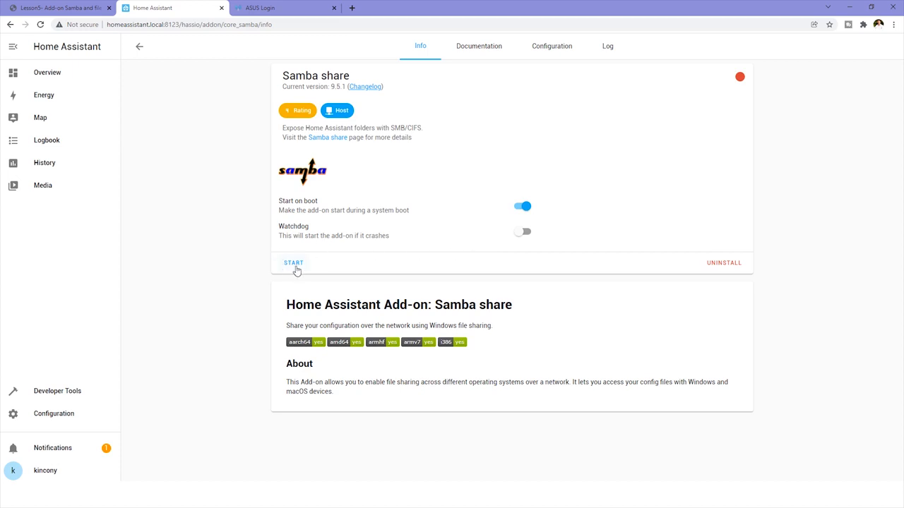
click(555, 52)
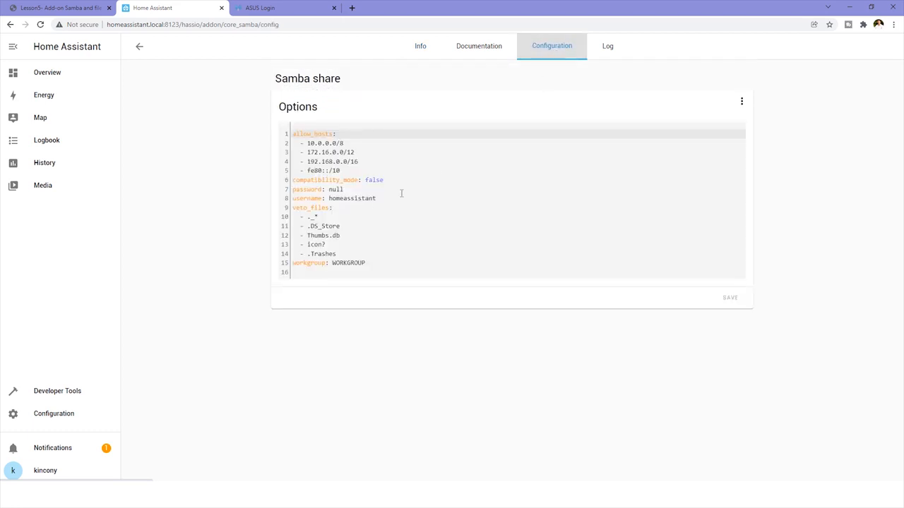
drag(375, 199, 288, 189)
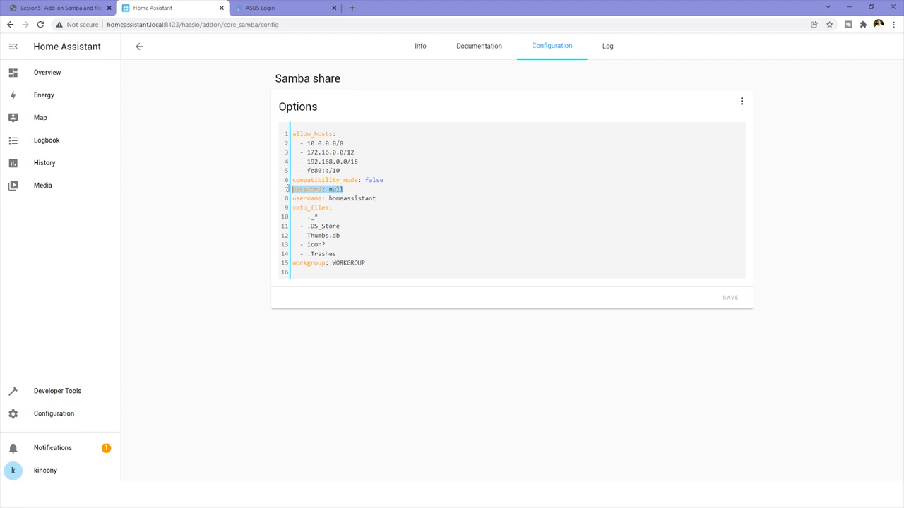
click(385, 198)
key(BackSpace)
key(BackSpace)
key(BackSpace)
key(BackSpace)
key(BackSpace)
key(BackSpace)
key(BackSpace)
key(BackSpace)
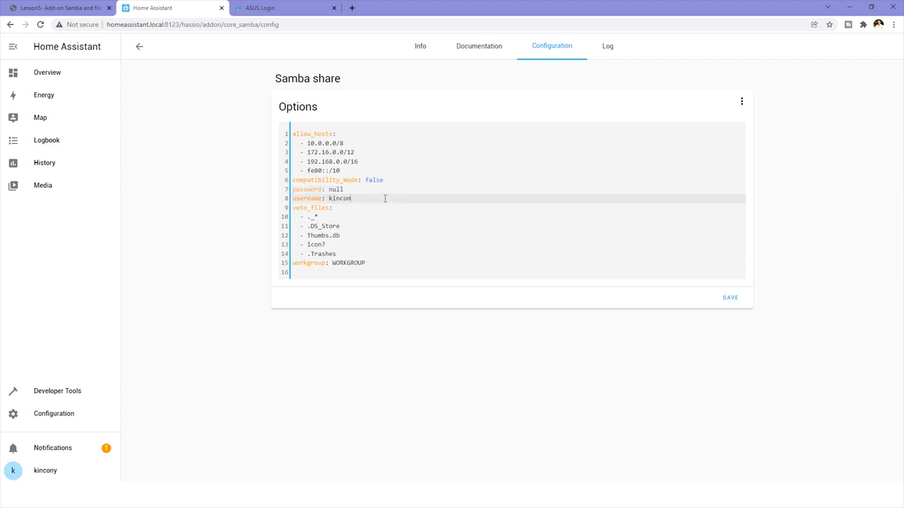
Step: Enter a quoted password in the password option of the Samba share configuration and save the options
click(357, 190)
key(BackSpace)
text("")
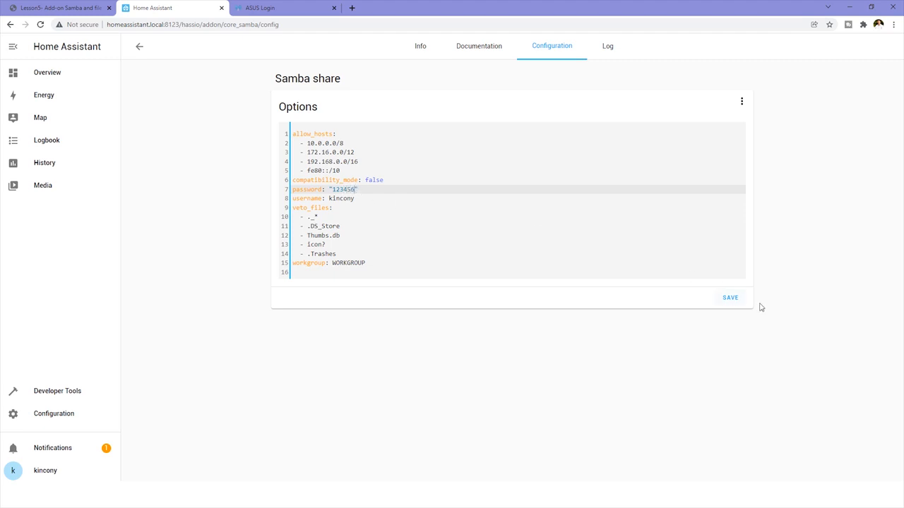
drag(368, 199, 293, 189)
click(735, 301)
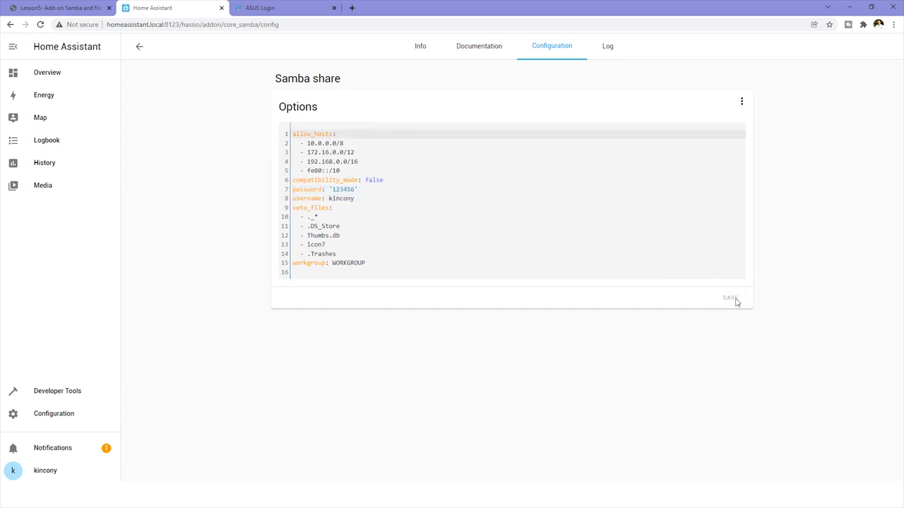
Step: Start the Samba share add-on
click(421, 48)
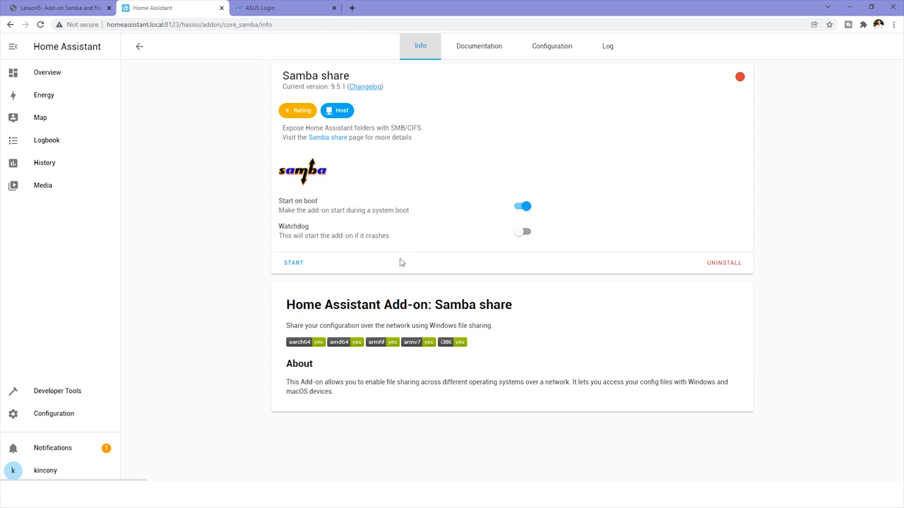
click(295, 264)
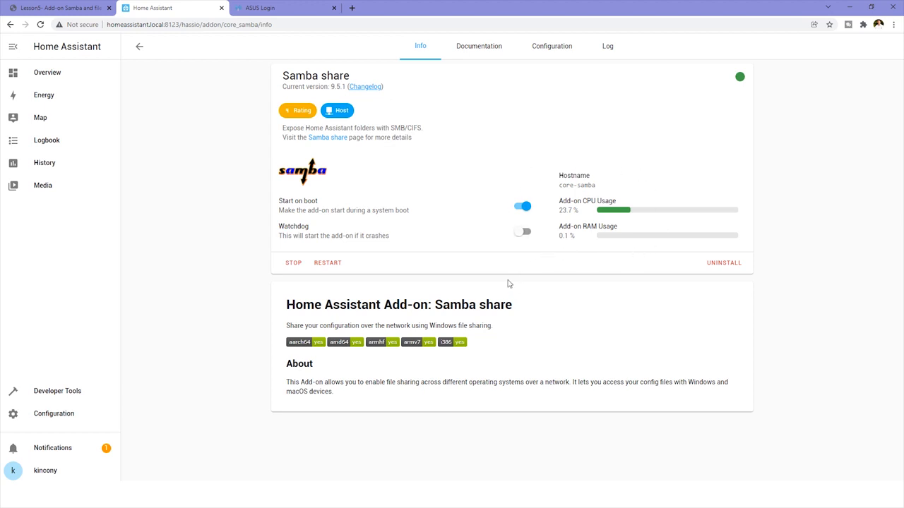
Step: Sign in to the router with the saved username and password, and view its client list for homeassistant's IP address
click(418, 495)
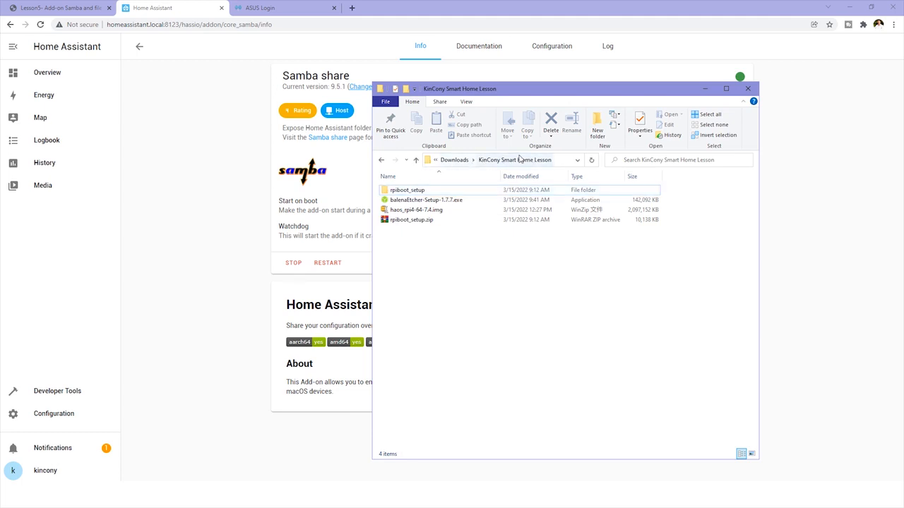
click(557, 161)
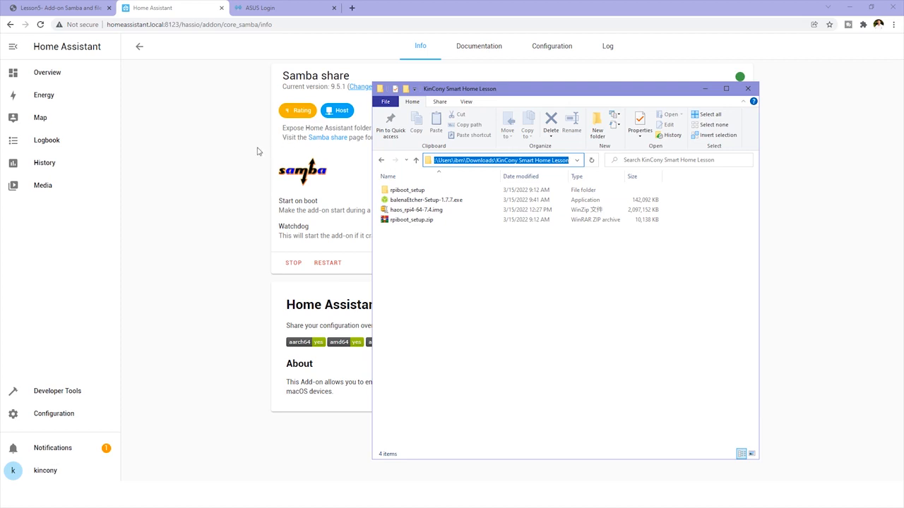
click(274, 10)
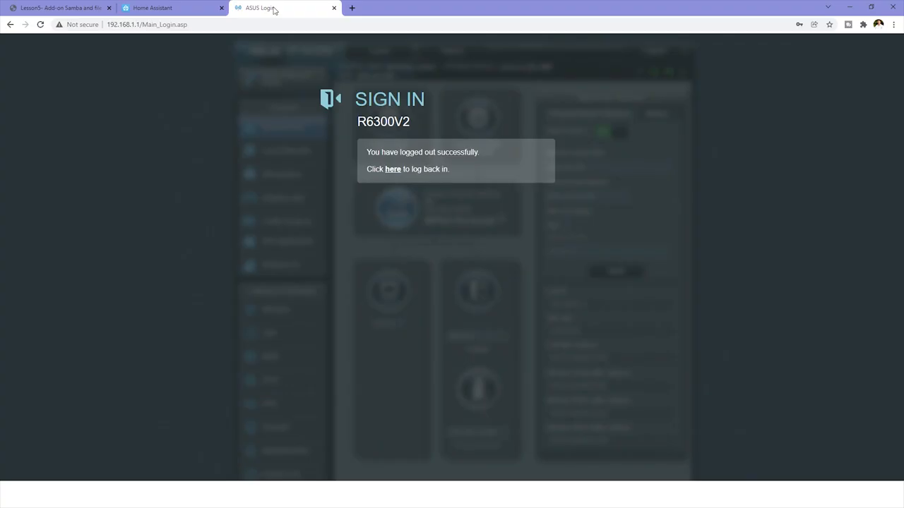
click(392, 169)
click(403, 175)
click(405, 197)
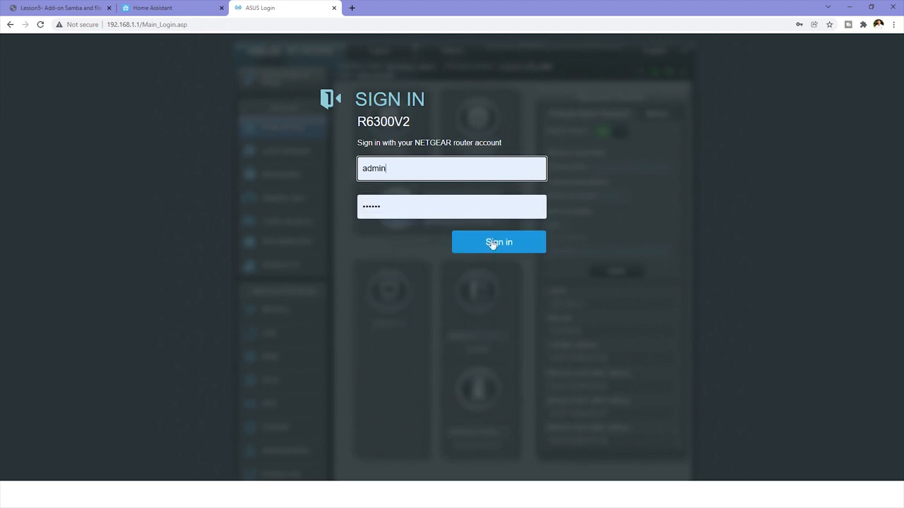
click(506, 244)
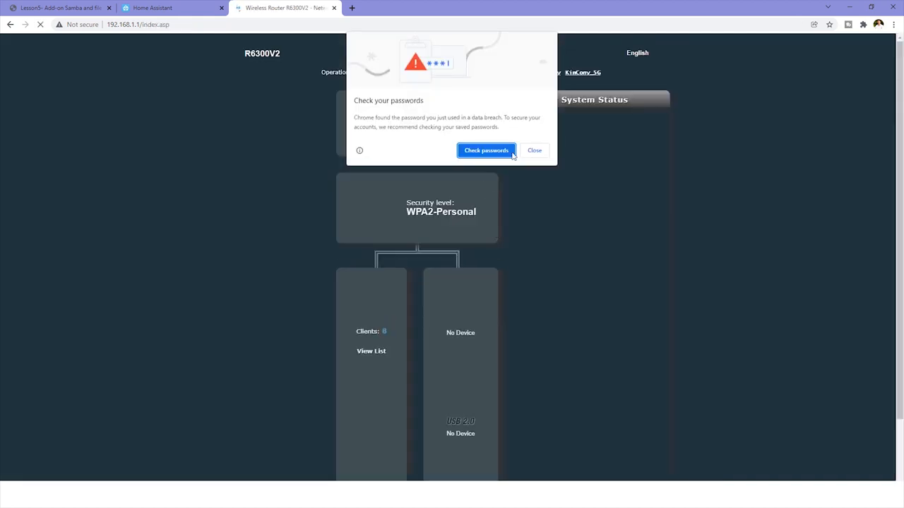
click(368, 352)
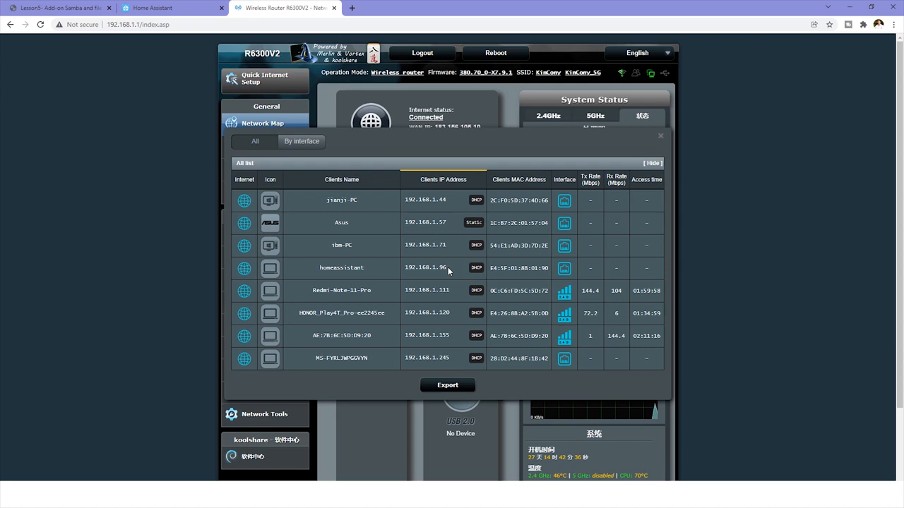
Step: Open the network location \\192.168.1.96 in File Explorer and move its window aside
click(186, 7)
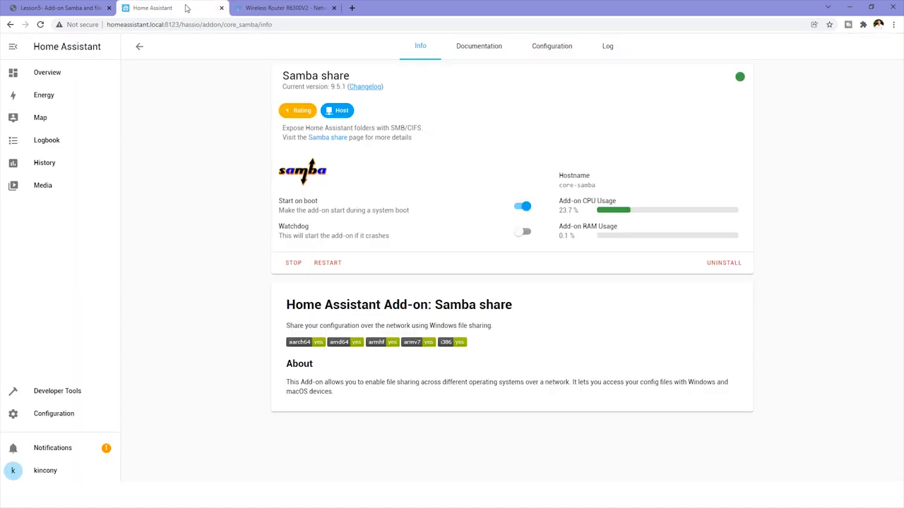
mouse_move(253, 497)
click(271, 442)
click(513, 163)
click(559, 158)
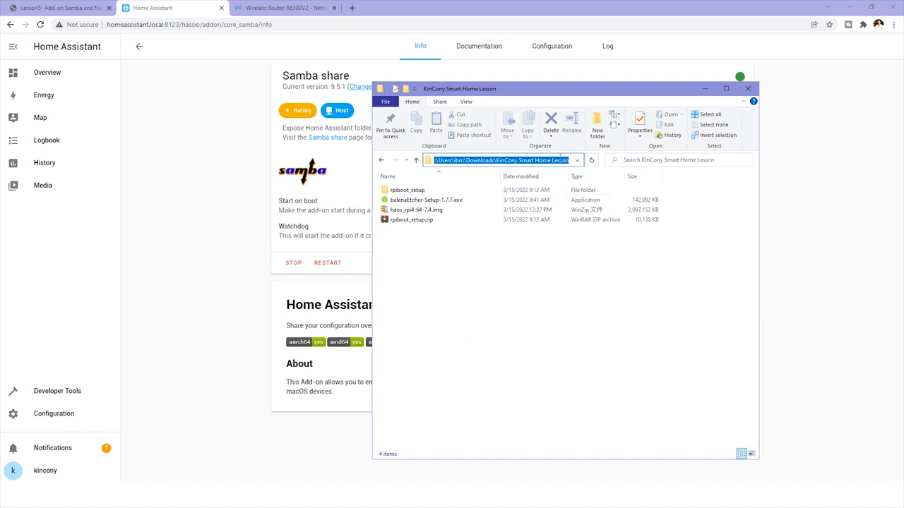
key(BackSpace)
text(\\192)
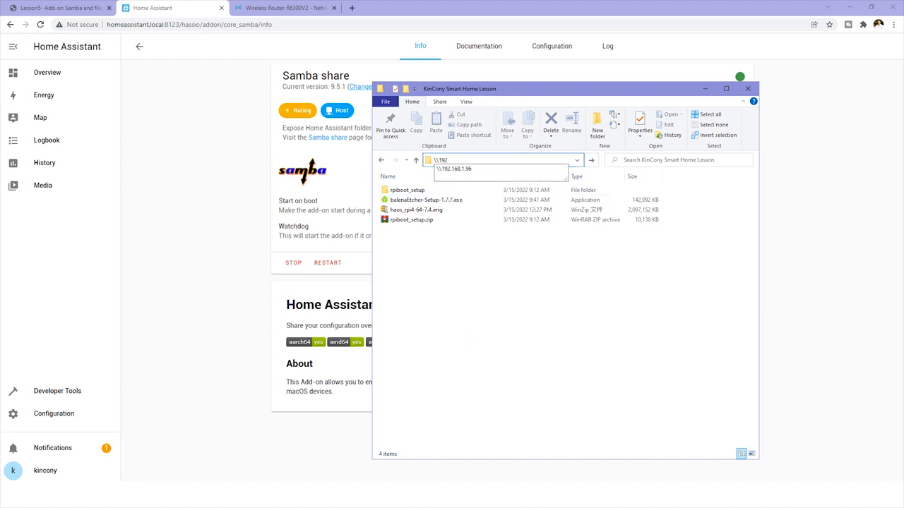
text(.168.1.96)
key(Return)
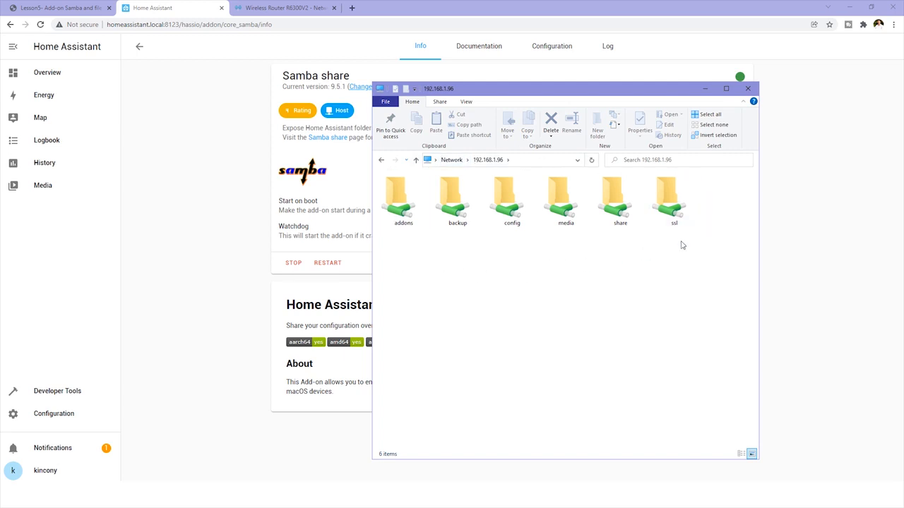
drag(535, 93, 620, 108)
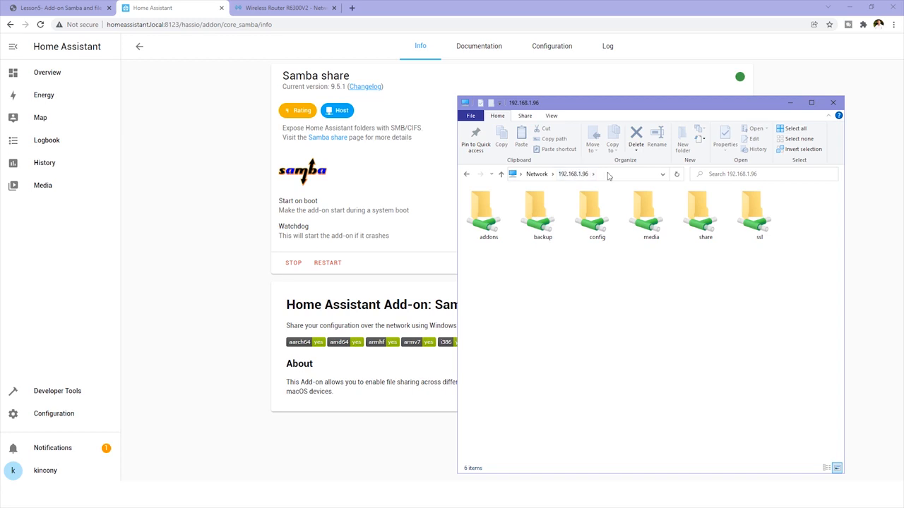
Step: Check the login credentials in the Samba share options, and return to the lesson's introduction to shared folders
click(555, 48)
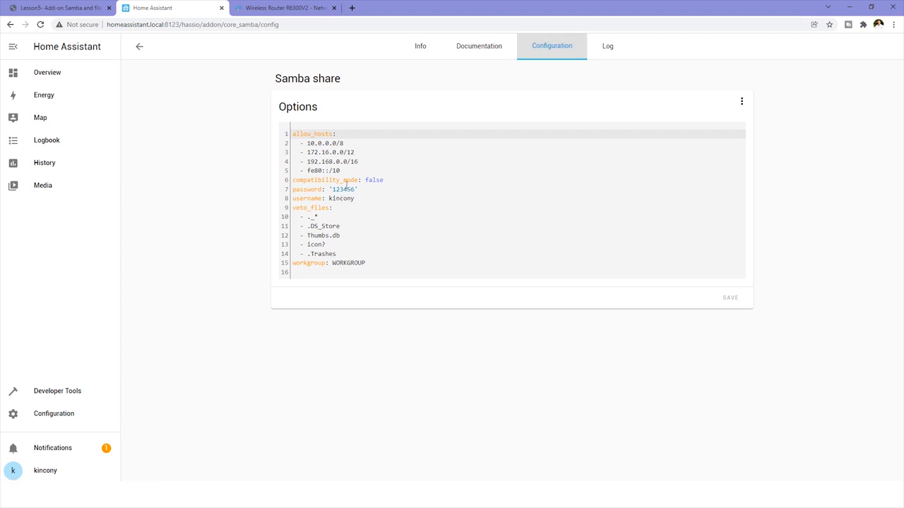
click(419, 51)
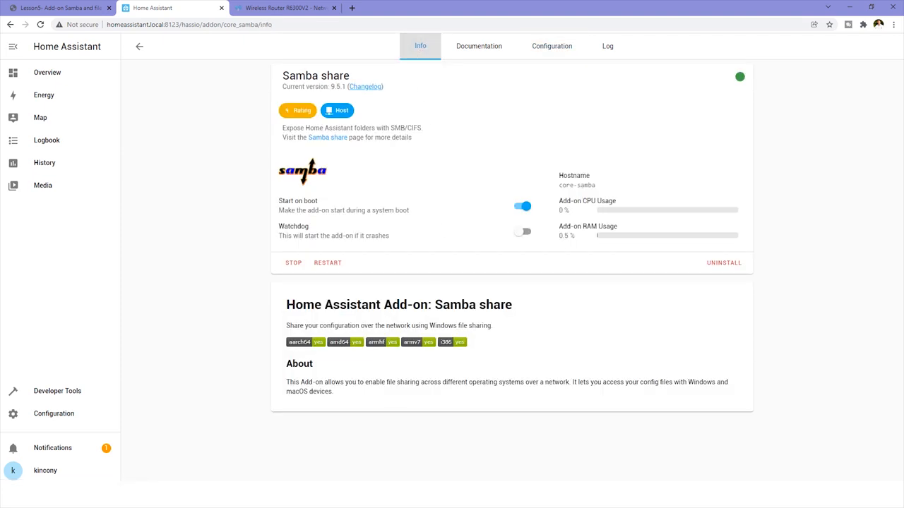
key(alt+Tab)
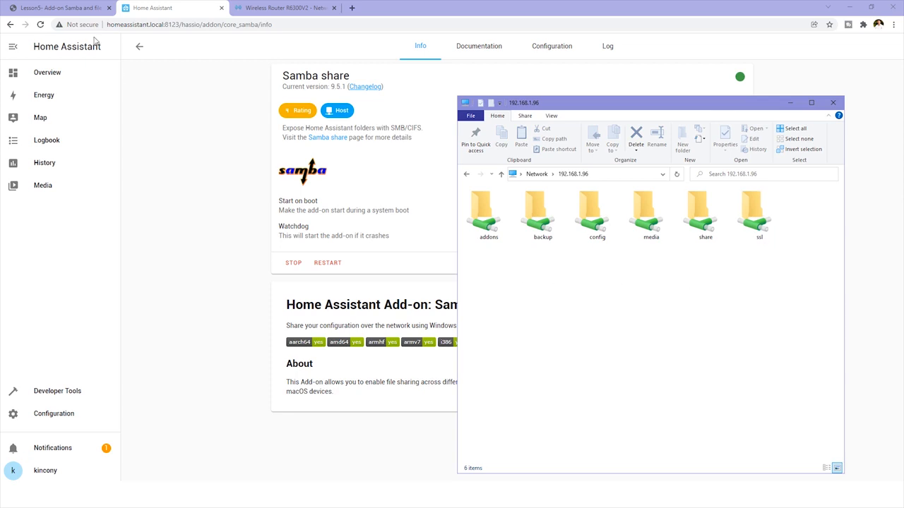
click(57, 6)
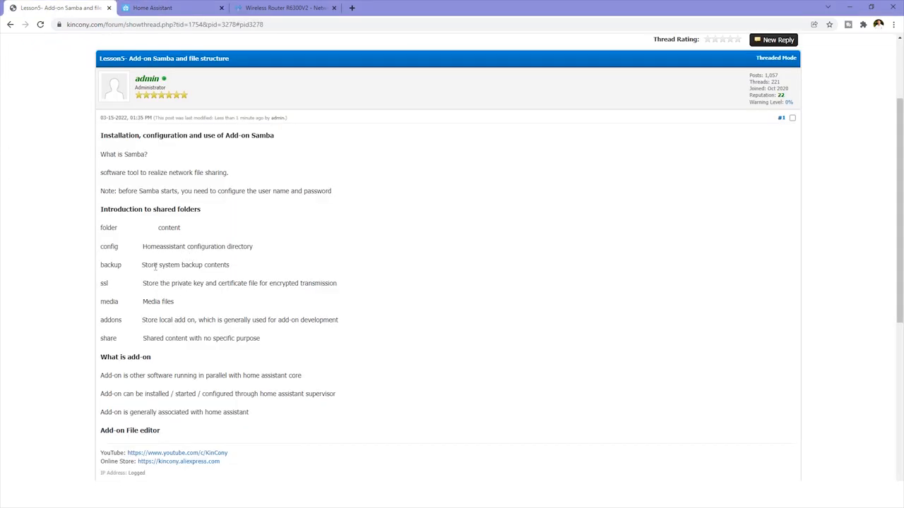
Step: Review the lesson's list of shared folders and place the 192.168.1.96 File Explorer window beside it
drag(100, 231, 266, 340)
click(286, 338)
click(250, 452)
drag(588, 106, 512, 143)
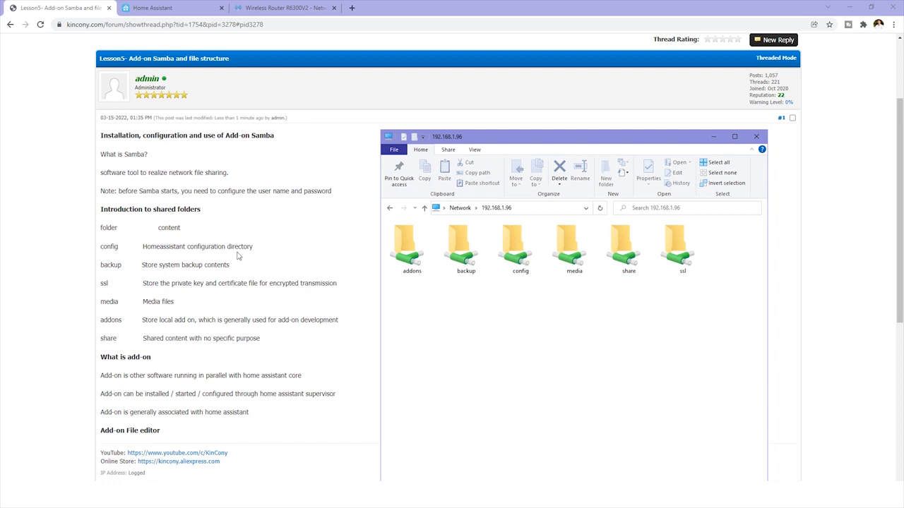
Step: View the files in the config share, select configuration.yaml, and return to the list of shared folders
double_click(521, 263)
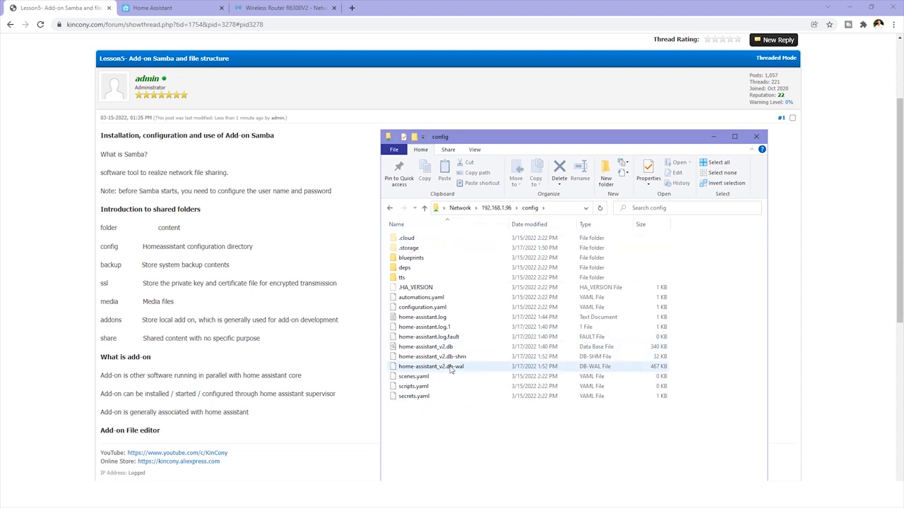
click(435, 309)
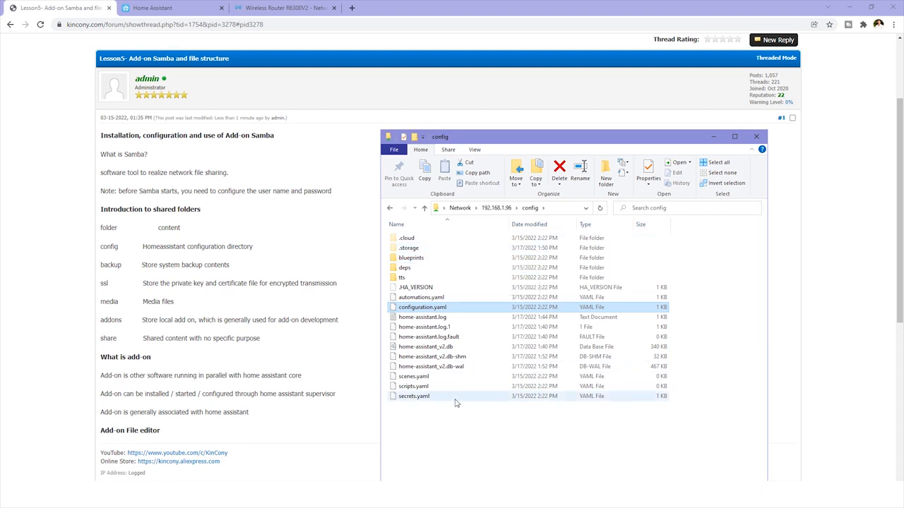
click(498, 207)
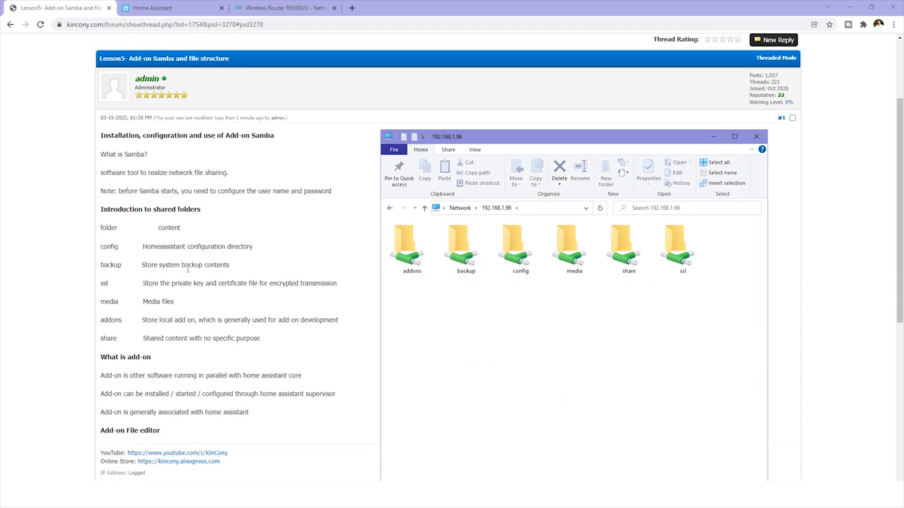
Step: View the contents of the backup and media shares, selecting the ssl share in between, and return to the list of shared folders
double_click(459, 255)
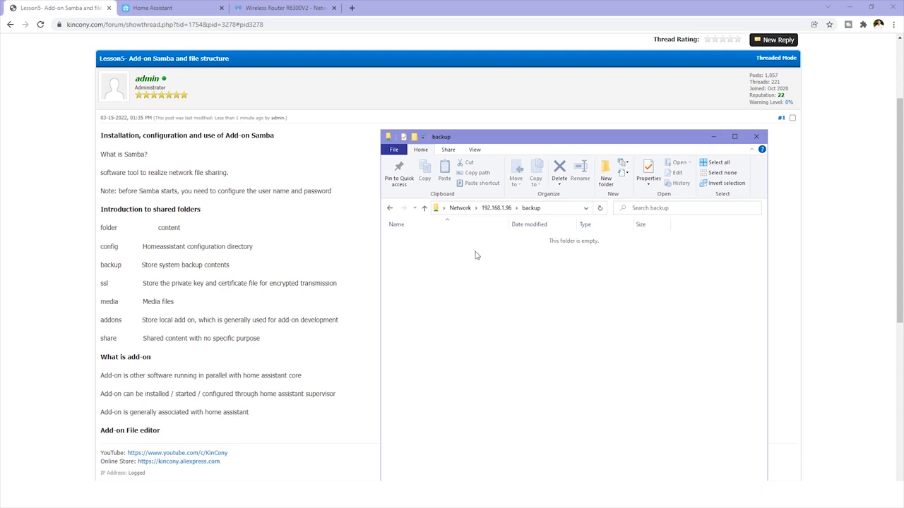
click(509, 207)
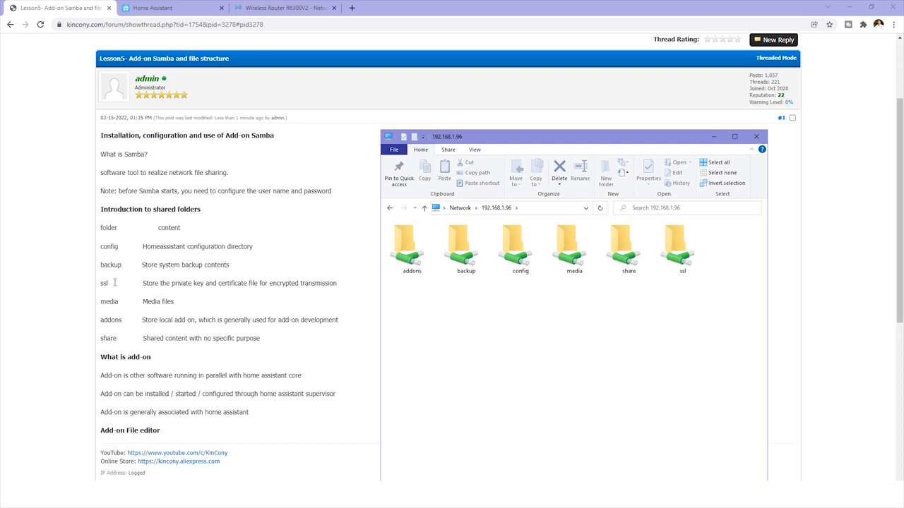
click(675, 261)
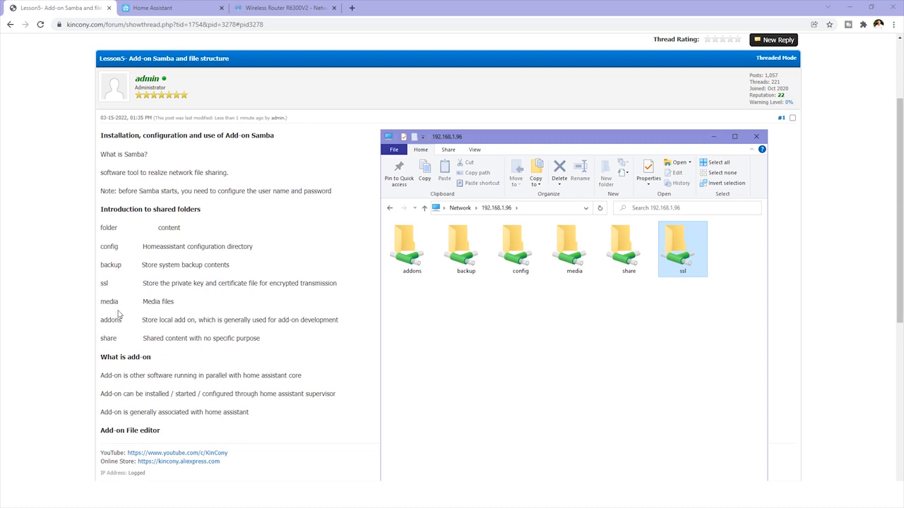
double_click(574, 256)
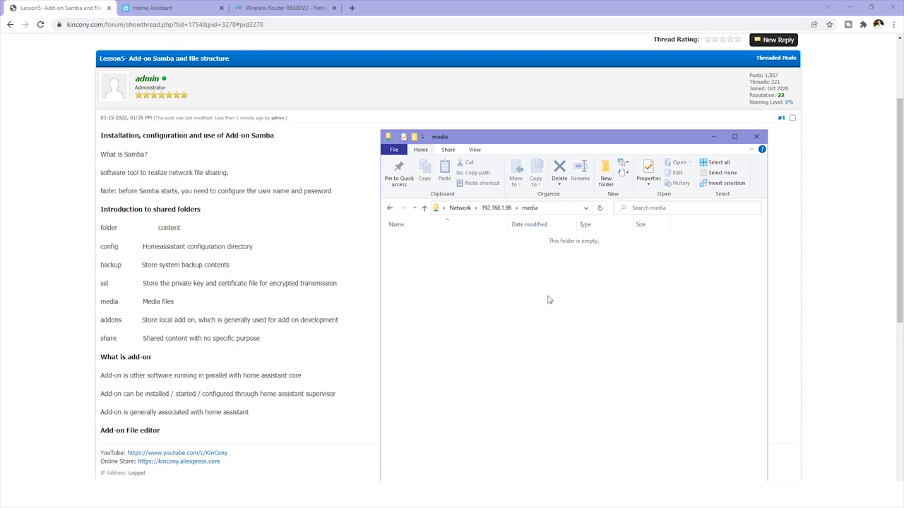
click(498, 209)
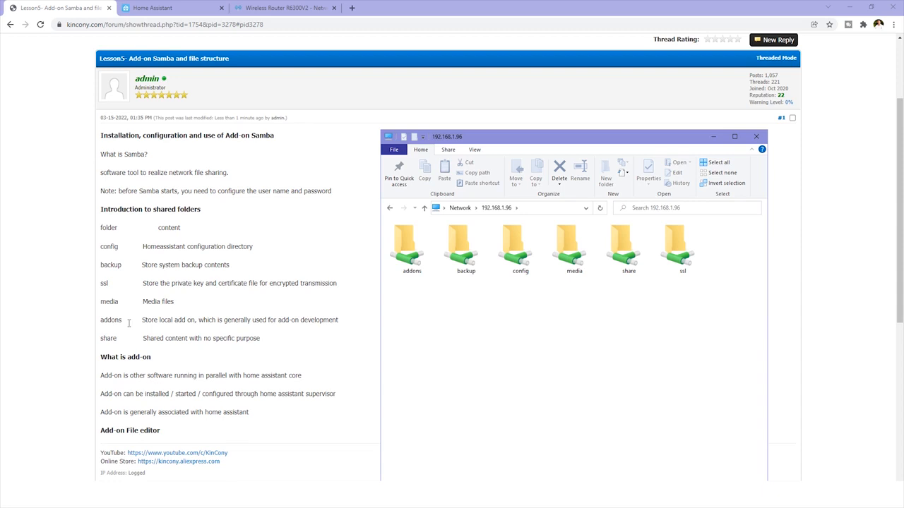
Step: View the contents of the addons share, return to the list of shared folders, and open the share folder
double_click(408, 247)
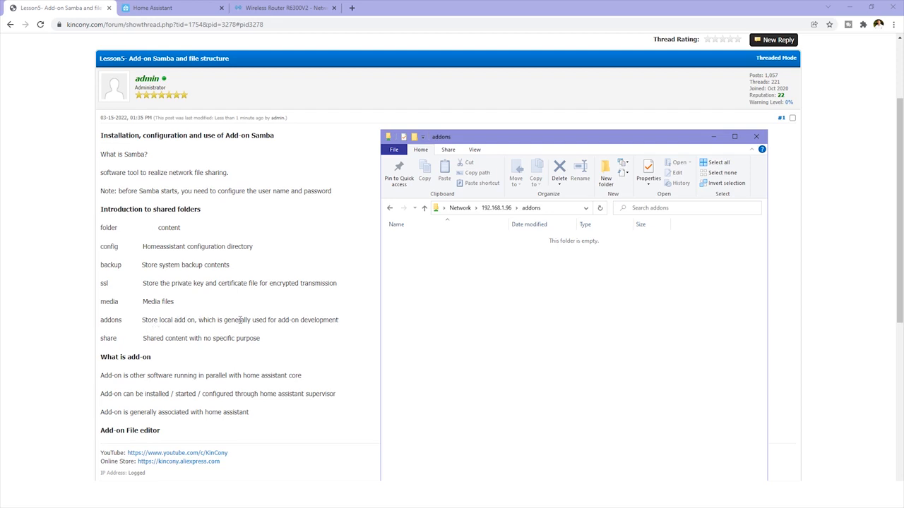
click(497, 209)
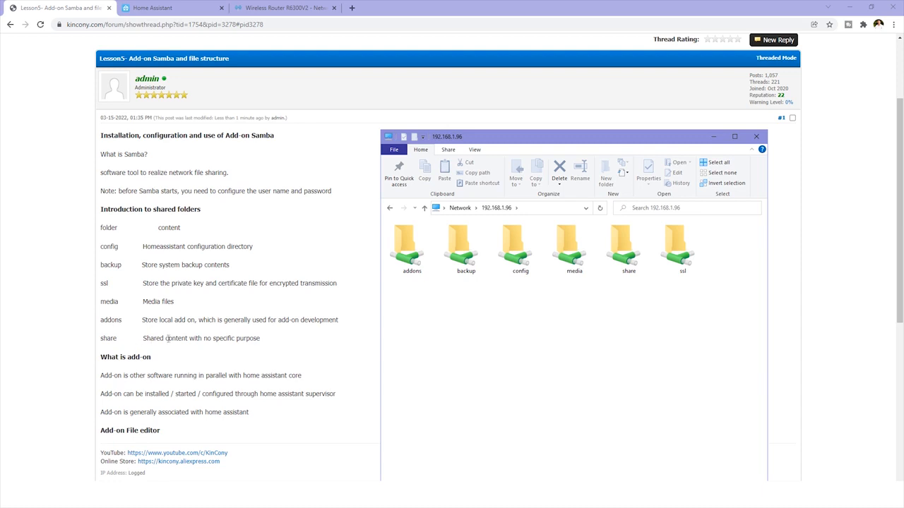
click(620, 266)
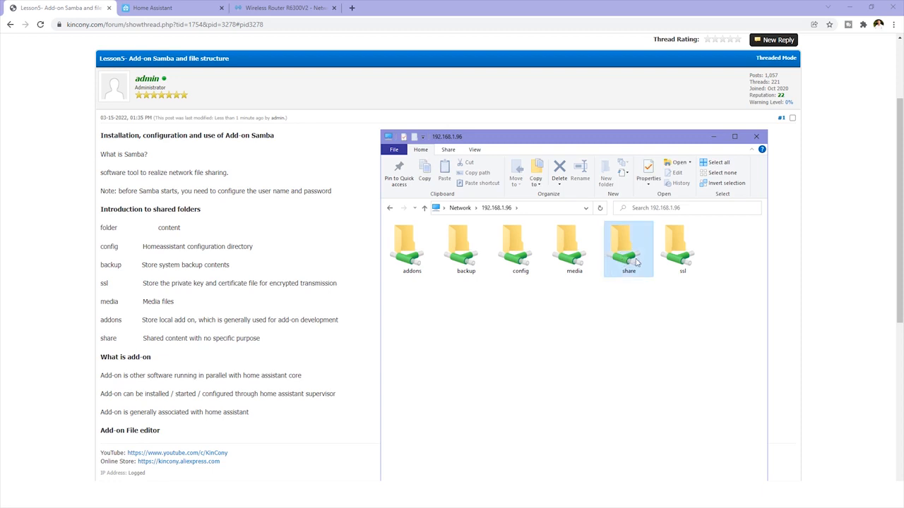
double_click(637, 262)
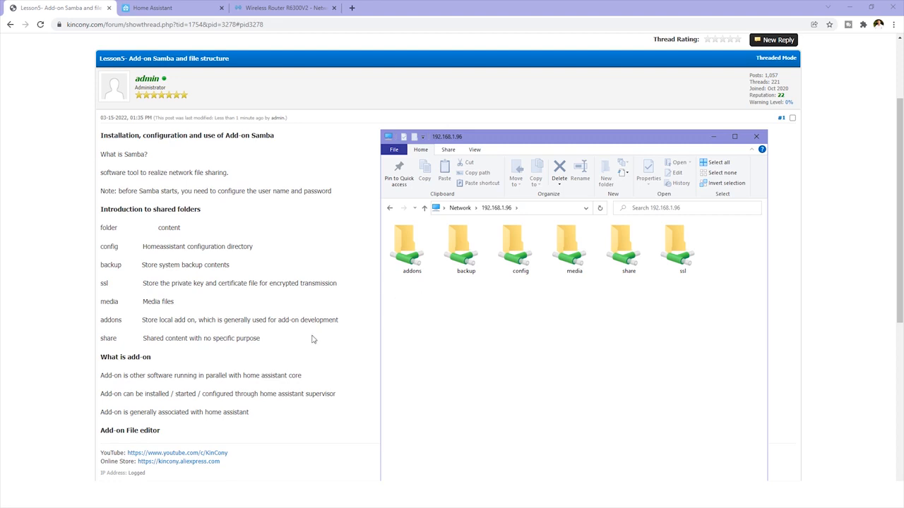
Step: Return to the lesson page and read how add-ons relate to Home Assistant core and the supervisor, highlighting the key phrases
click(263, 346)
scroll(335, 333, down, 1)
scroll(336, 331, up, 1)
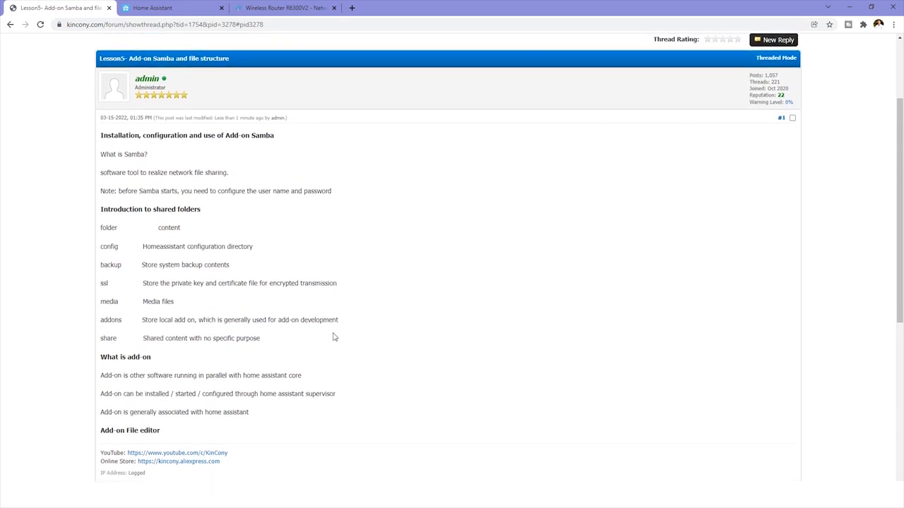
drag(167, 359, 298, 376)
click(101, 383)
click(310, 379)
drag(102, 377, 120, 377)
drag(243, 378, 288, 376)
drag(101, 377, 120, 376)
drag(180, 394, 337, 397)
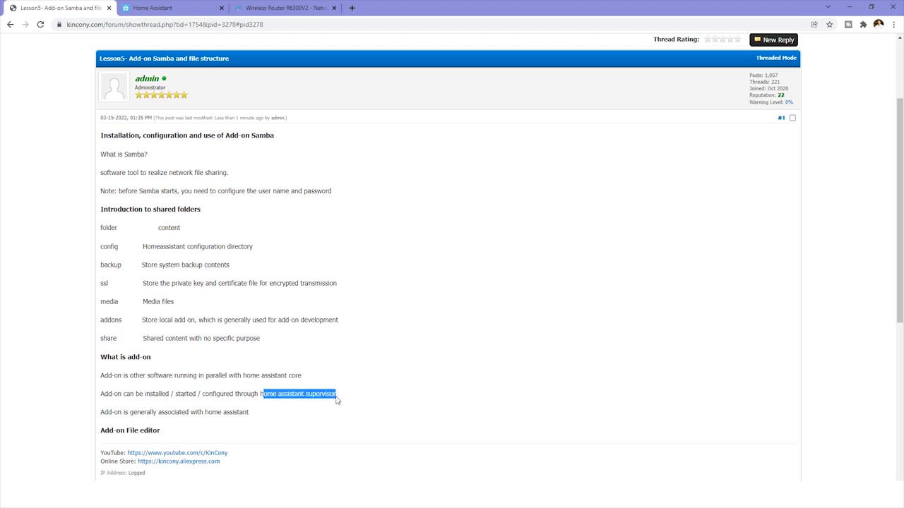
Step: Locate the Add-ons, Backups & Supervisor entry in Home Assistant's configuration, and return to the lesson page
click(171, 8)
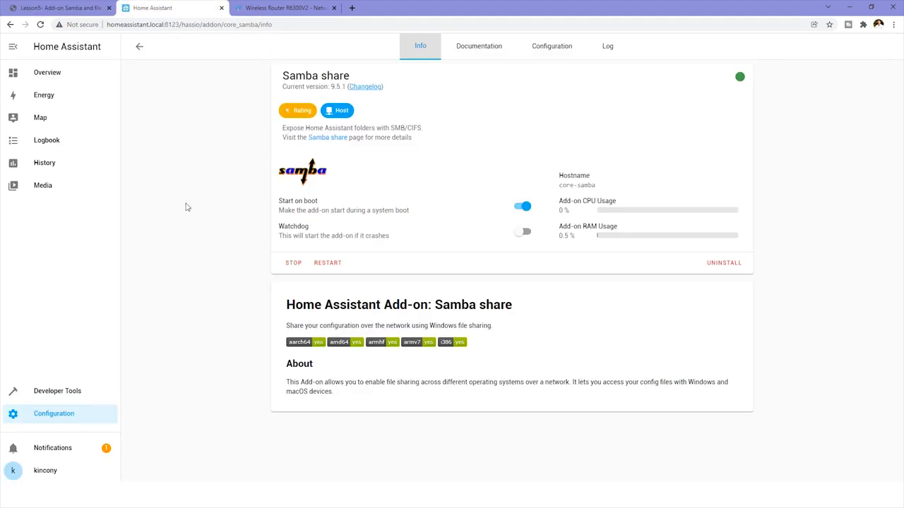
click(68, 414)
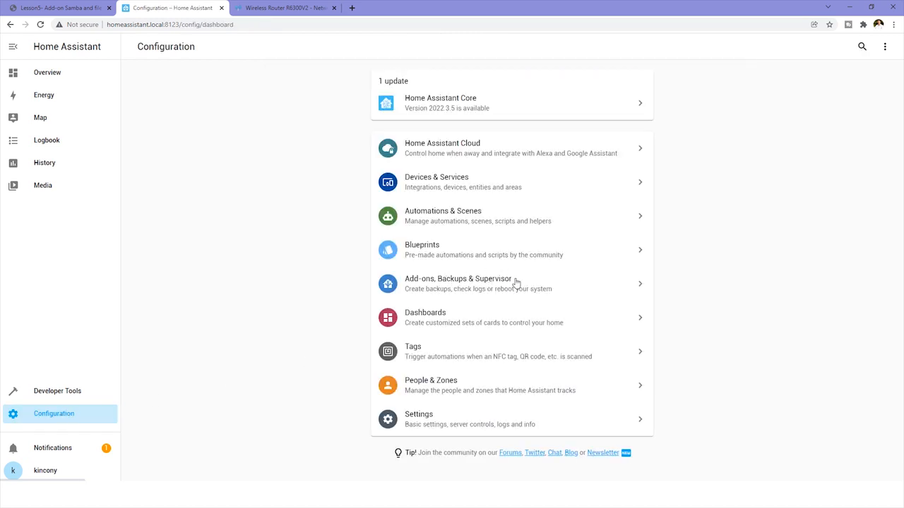
click(41, 8)
click(201, 392)
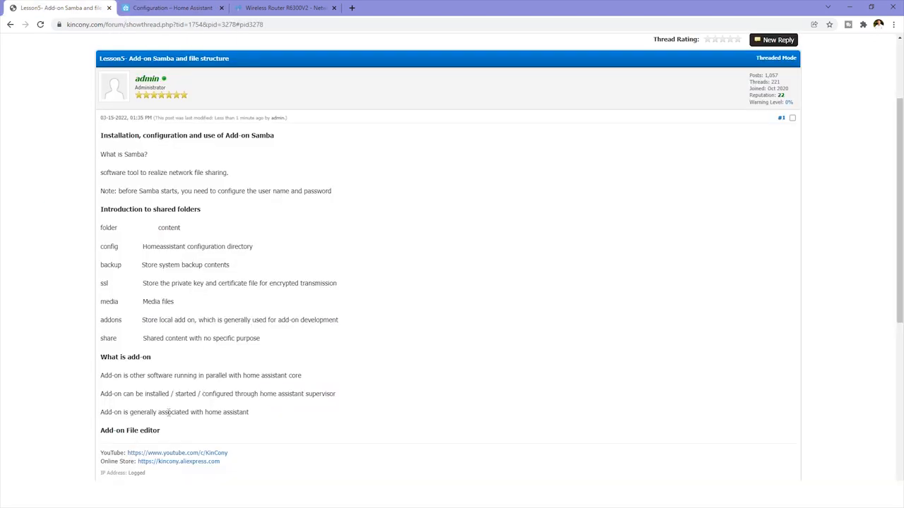
Step: Highlight the lesson's line on add-ons being associated with Home Assistant and its Samba question
drag(105, 413, 249, 414)
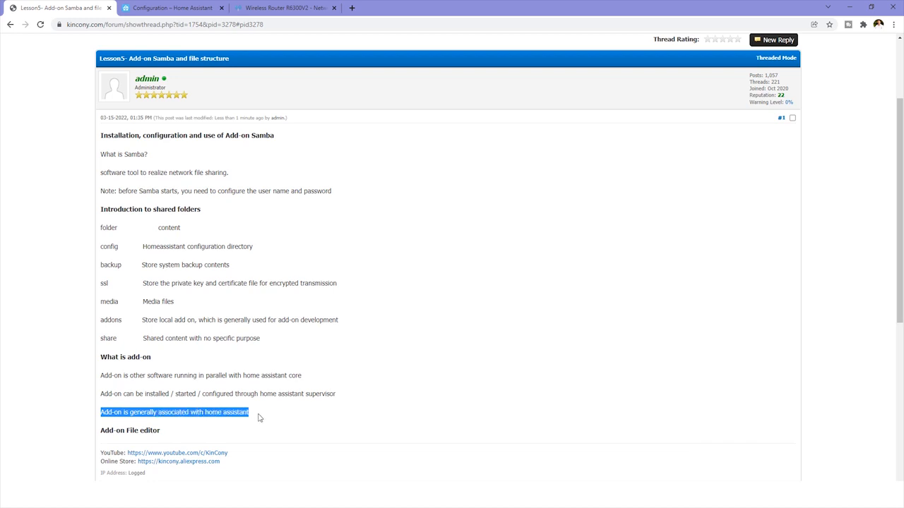
click(259, 418)
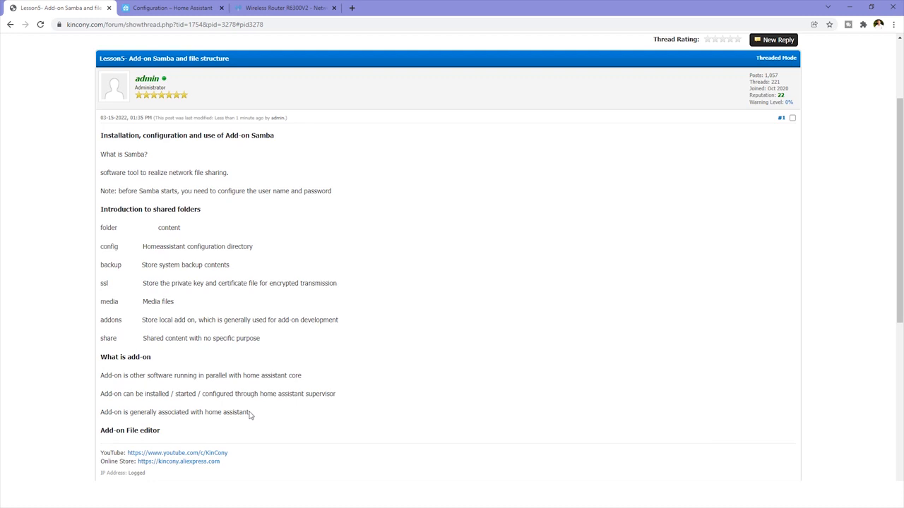
drag(137, 154, 146, 153)
click(191, 440)
Step: Bring back the 192.168.1.96 File Explorer window and view the backup and config shares again
click(253, 494)
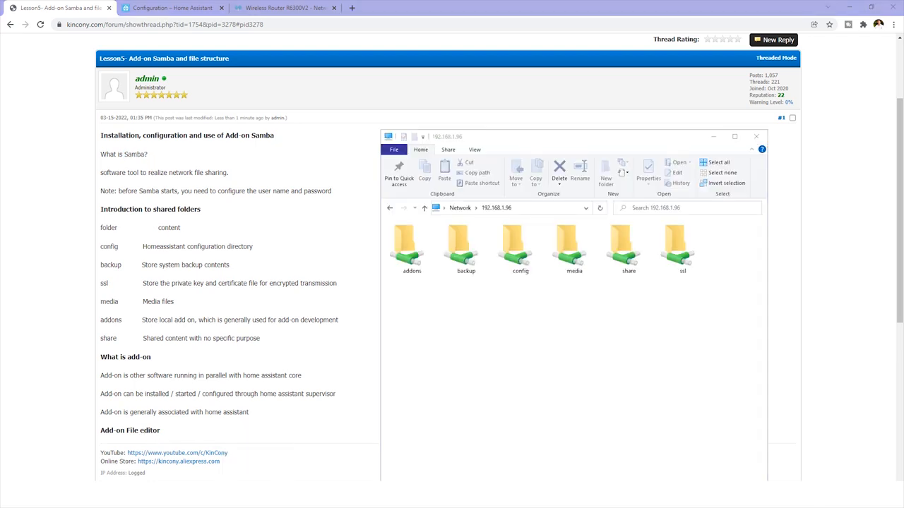
double_click(468, 251)
click(497, 208)
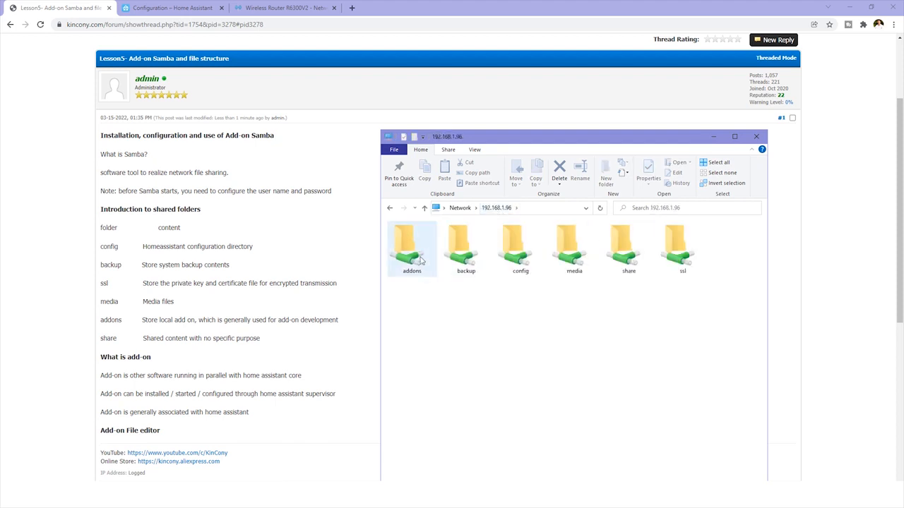
click(526, 250)
double_click(526, 250)
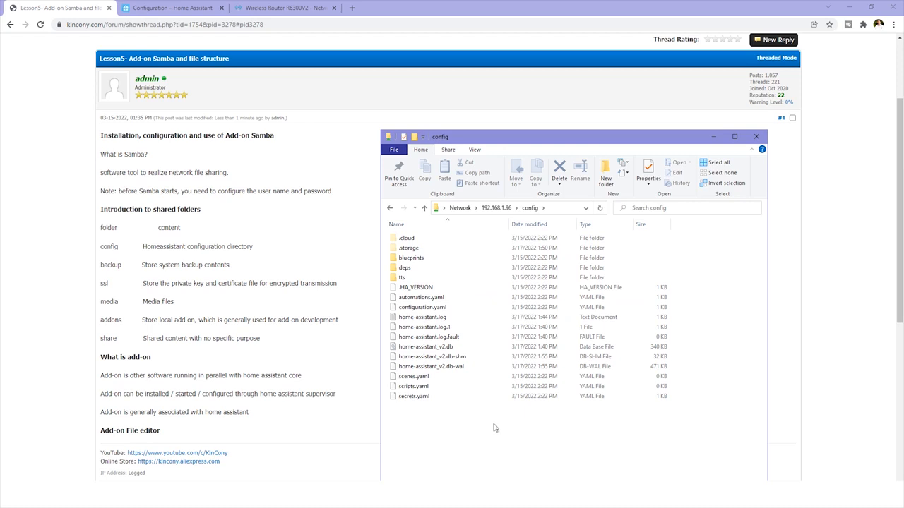
Step: Return to the lesson page and highlight its Add-on File editor heading
click(189, 434)
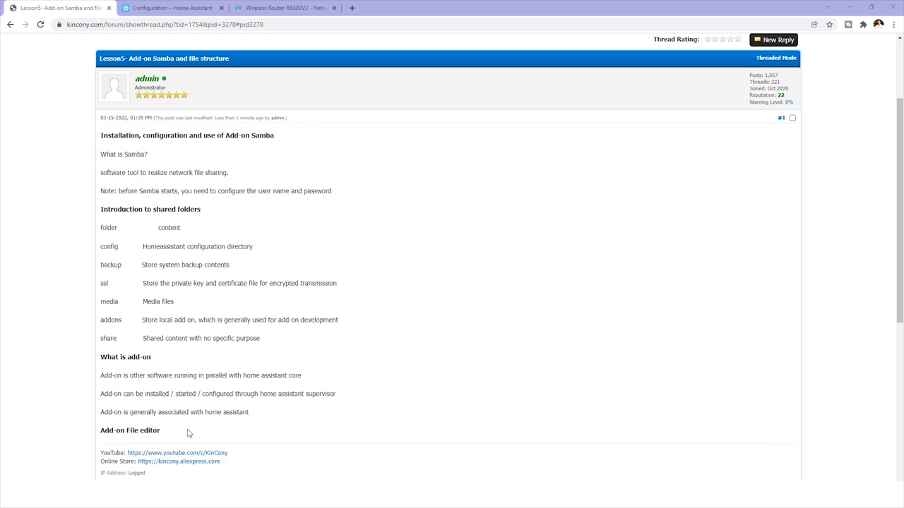
drag(164, 435, 128, 431)
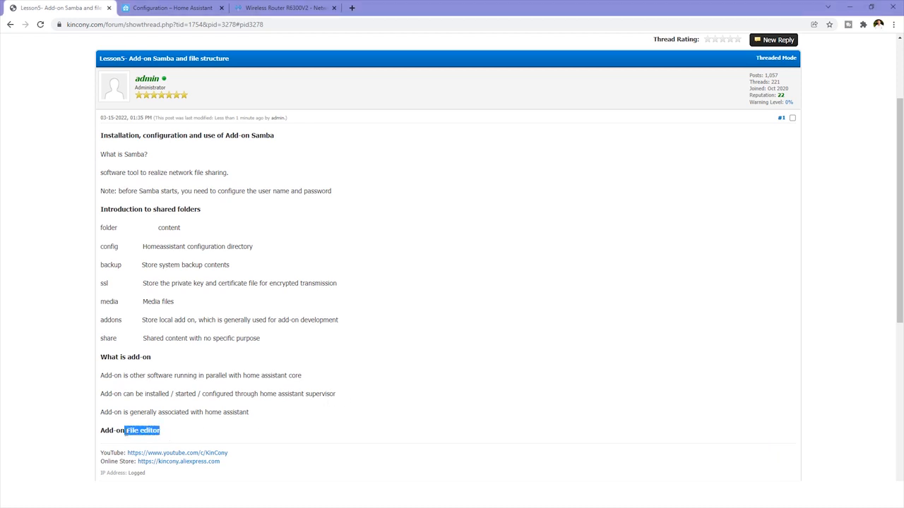
click(146, 432)
Step: Install the official File editor add-on from Home Assistant's Add-on Store, looking over its description page during the installation
click(171, 7)
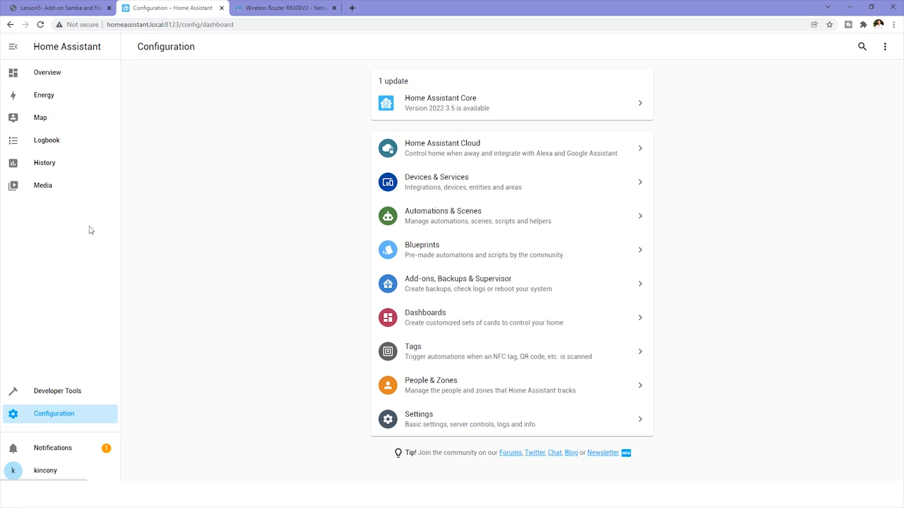
click(514, 288)
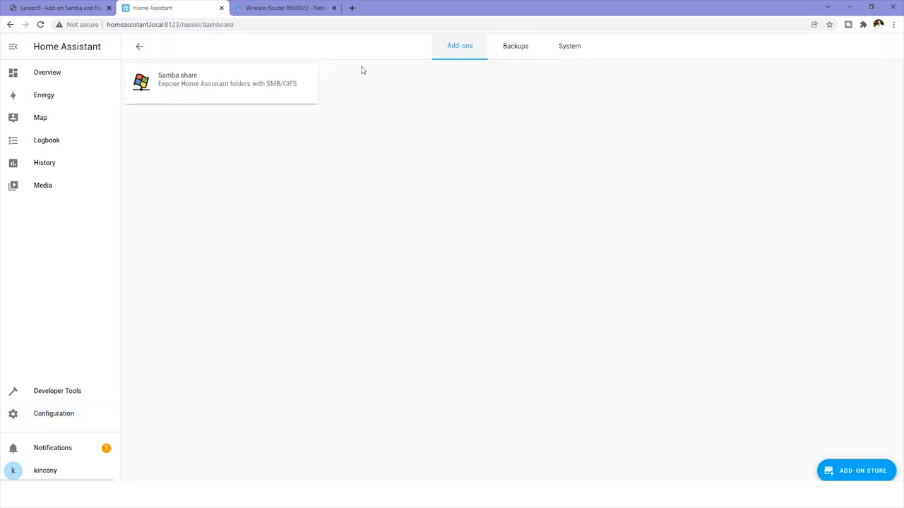
click(866, 472)
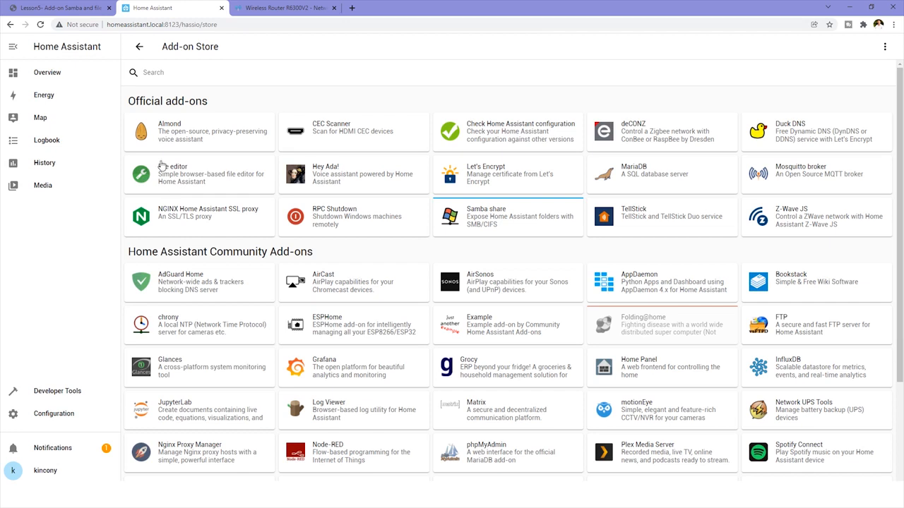
click(198, 173)
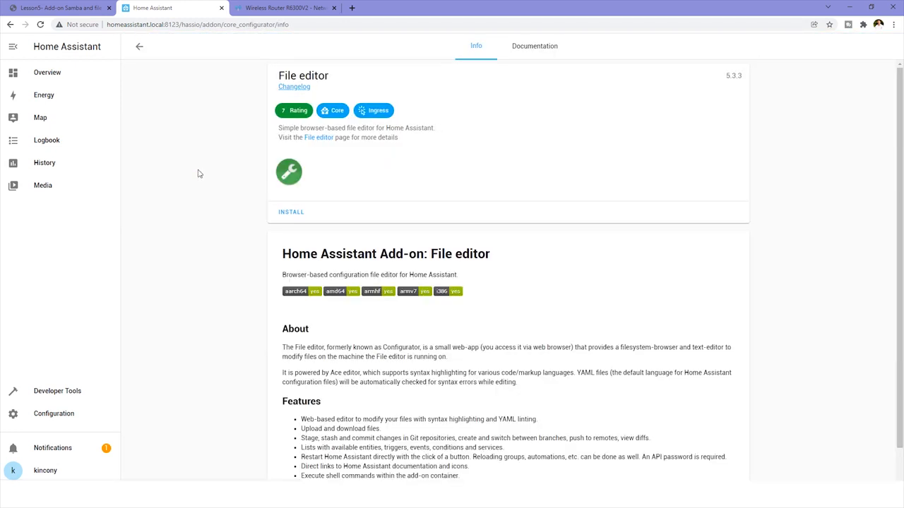
click(291, 212)
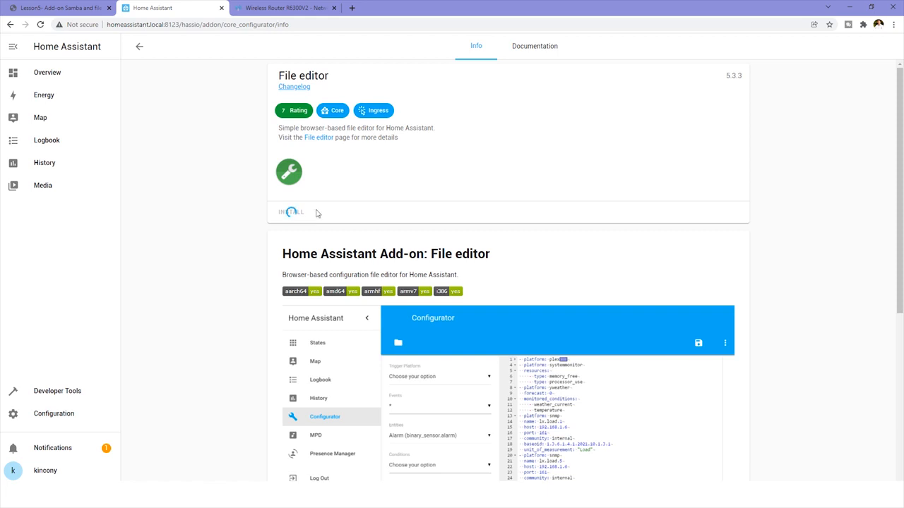
scroll(586, 367, down, 2)
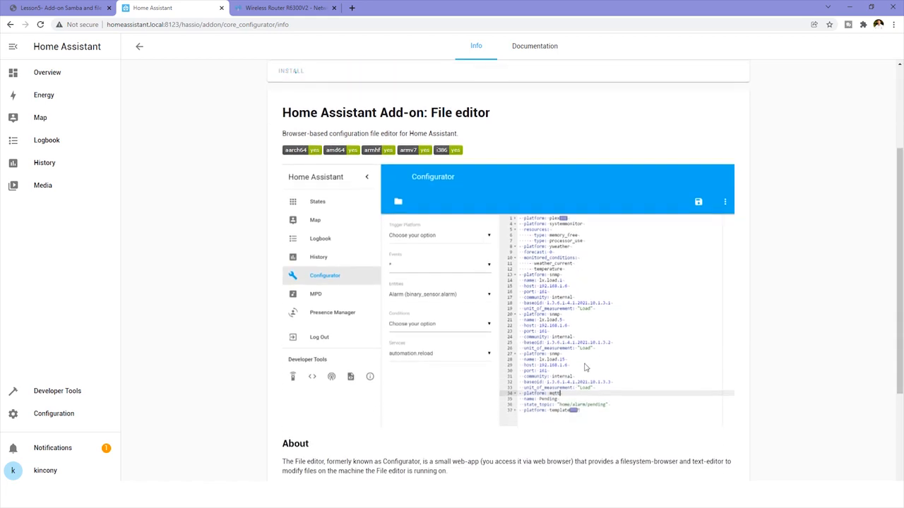
scroll(487, 291, up, 1)
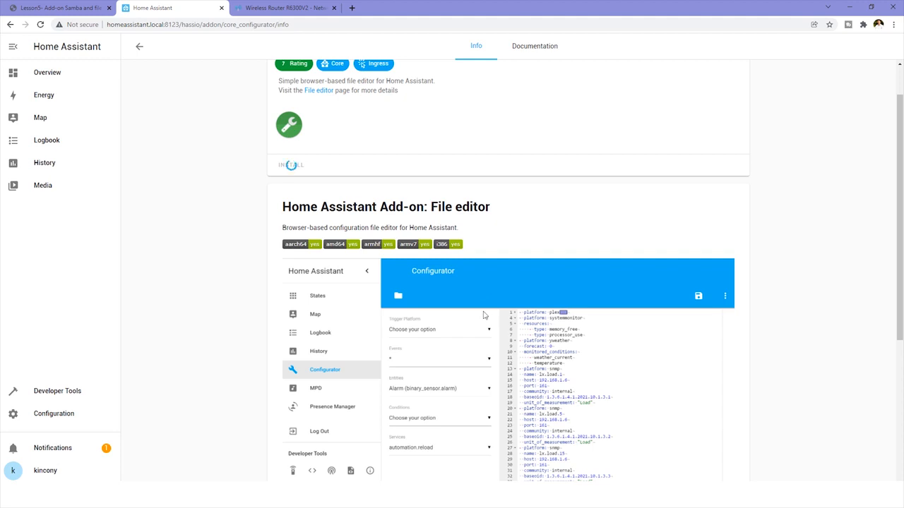
scroll(340, 187, up, 1)
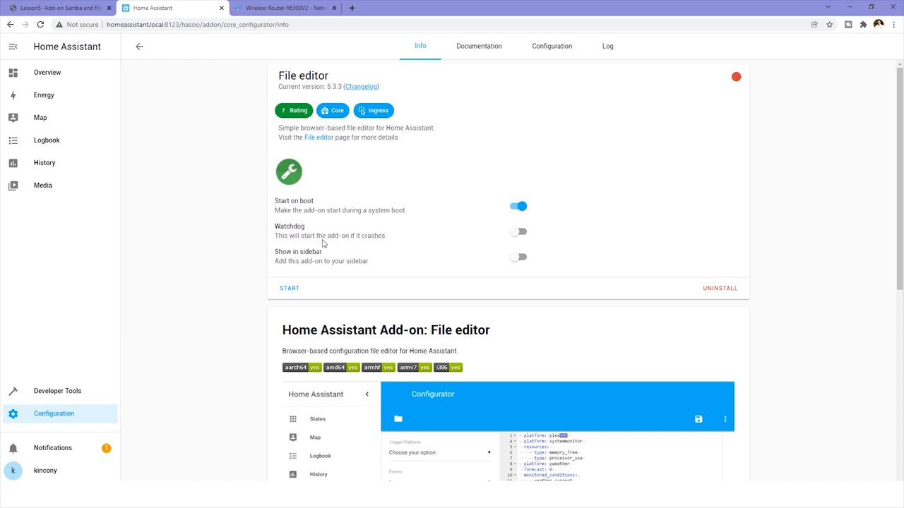
Step: Enable Watchdog and Show in sidebar for the File editor add-on
click(289, 295)
click(520, 233)
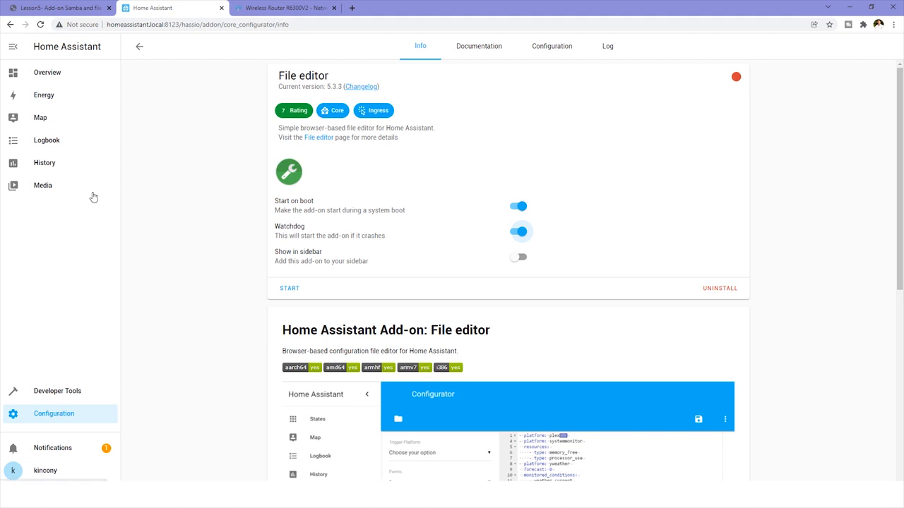
click(517, 258)
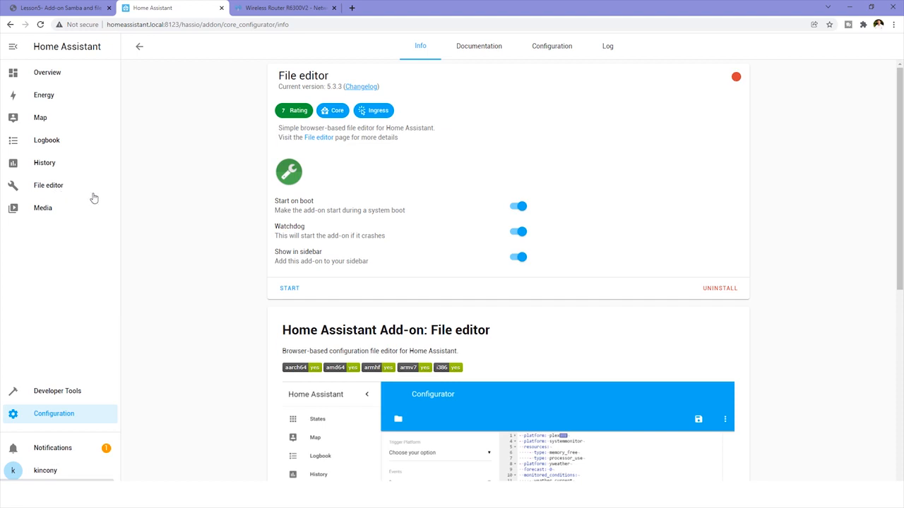
Step: Start the File editor add-on, open the editor, and bring up its filesystem browser
click(290, 288)
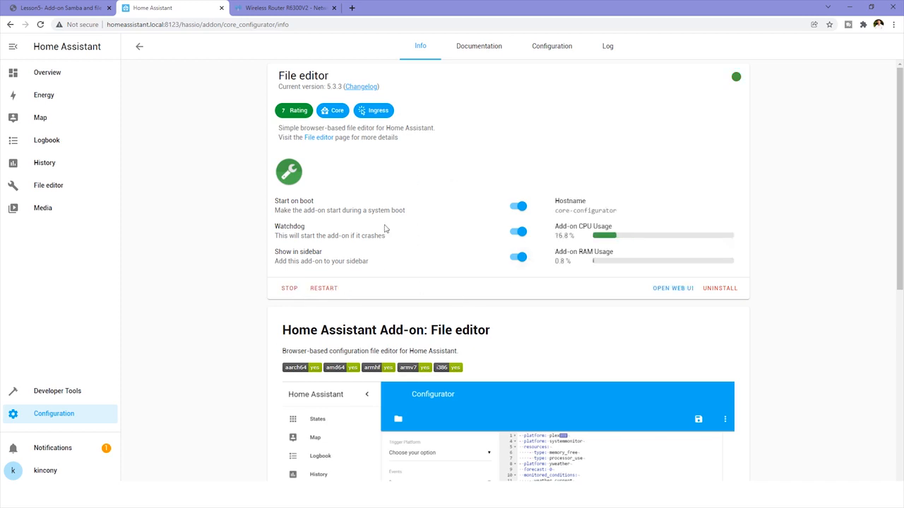
click(58, 189)
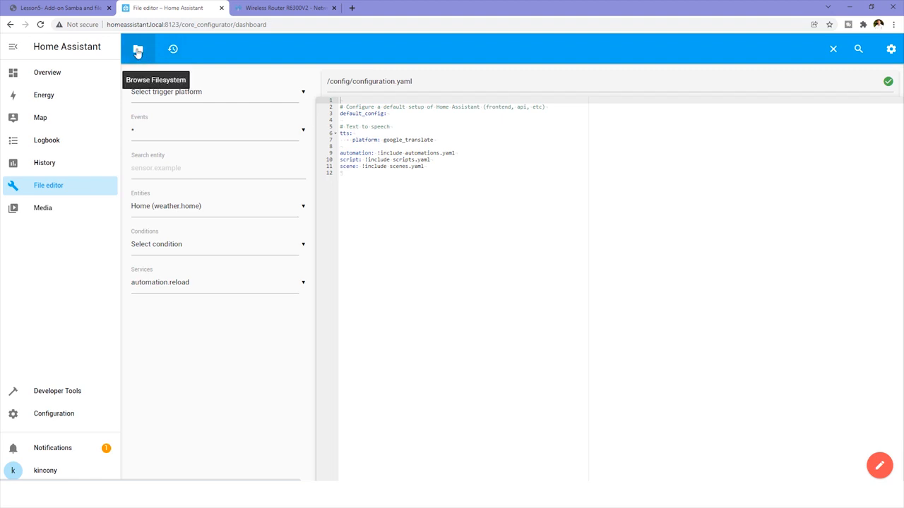
click(140, 51)
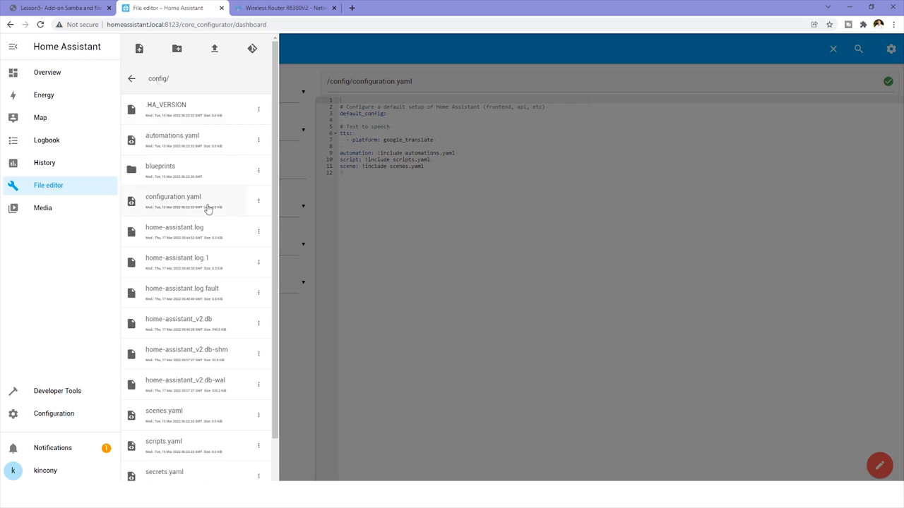
Step: Look through the files in the config folder, open configuration.yaml, and view the folder listing again
scroll(206, 208, down, 1)
scroll(200, 339, up, 1)
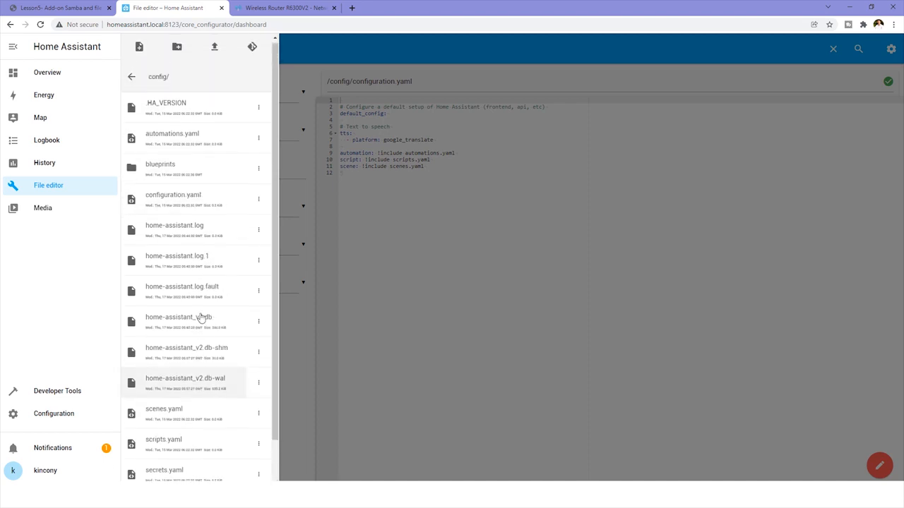
click(191, 203)
click(463, 206)
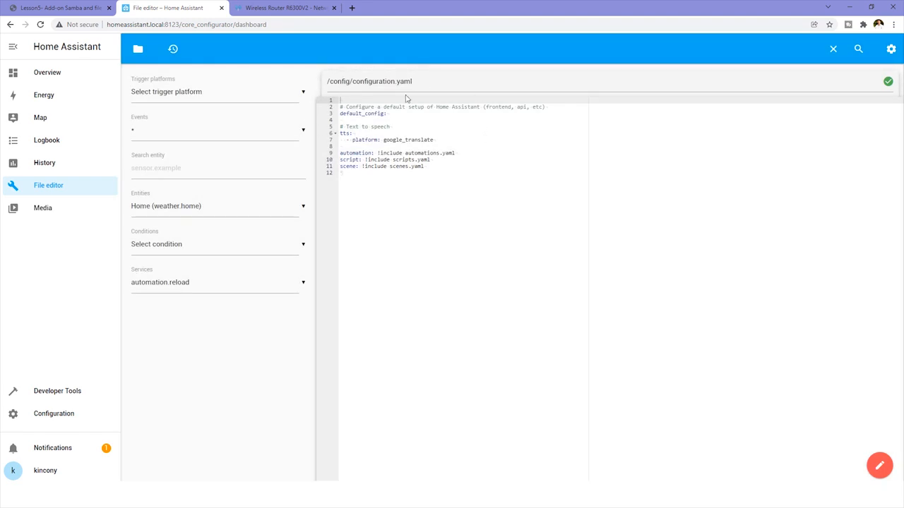
click(138, 50)
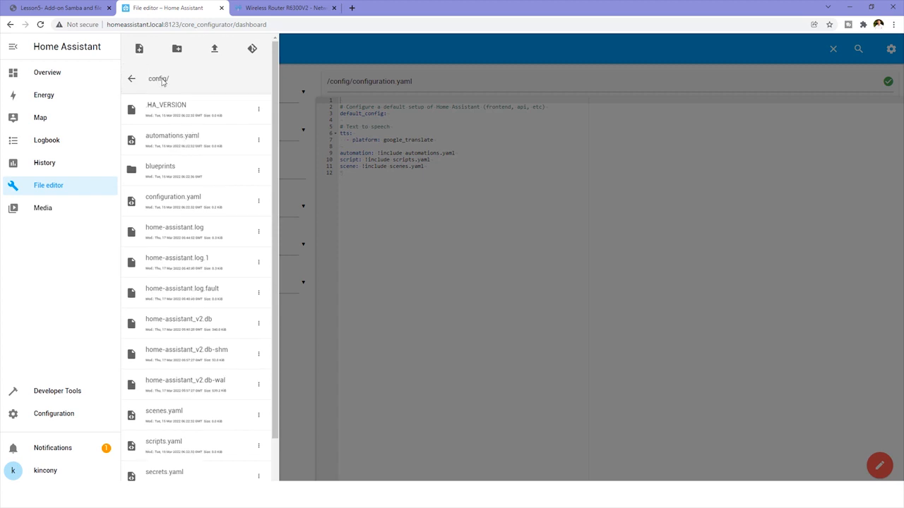
click(414, 219)
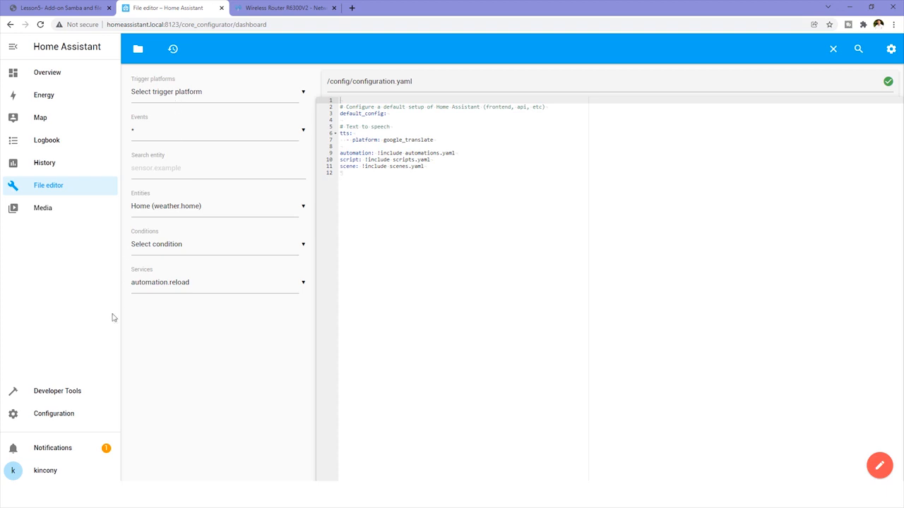
Step: Set enforce_basepath to false in the File editor add-on's options, save the change, and restart the add-on
click(66, 417)
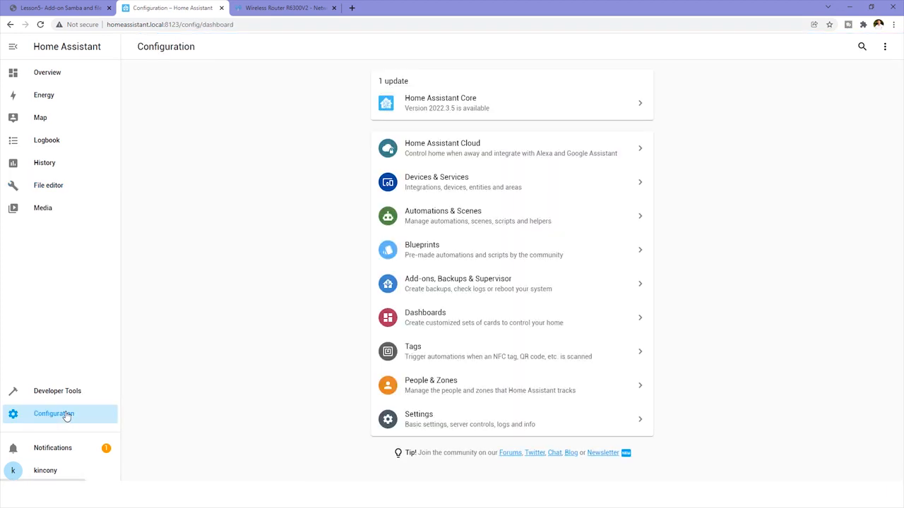
click(462, 286)
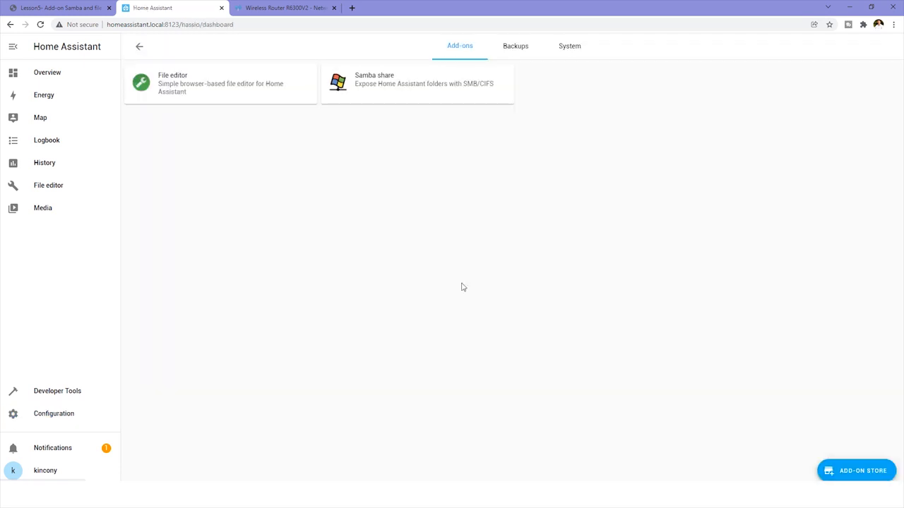
click(187, 89)
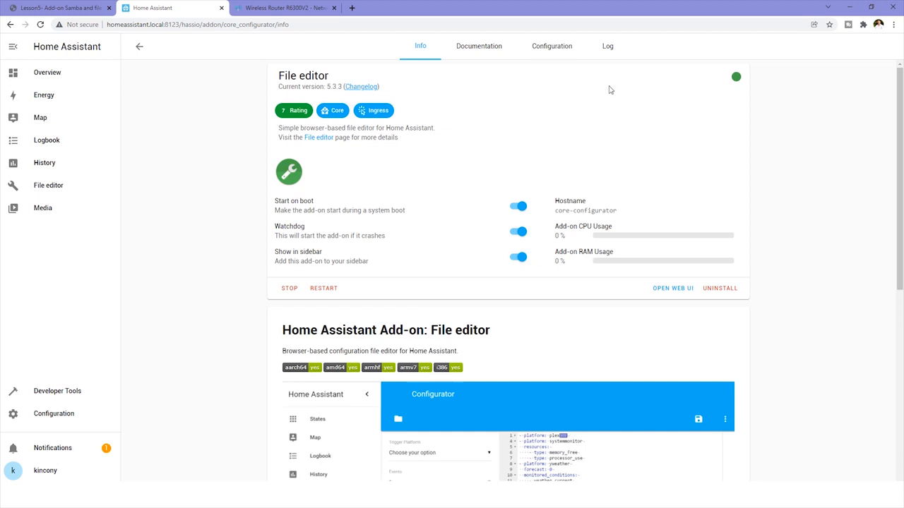
click(549, 49)
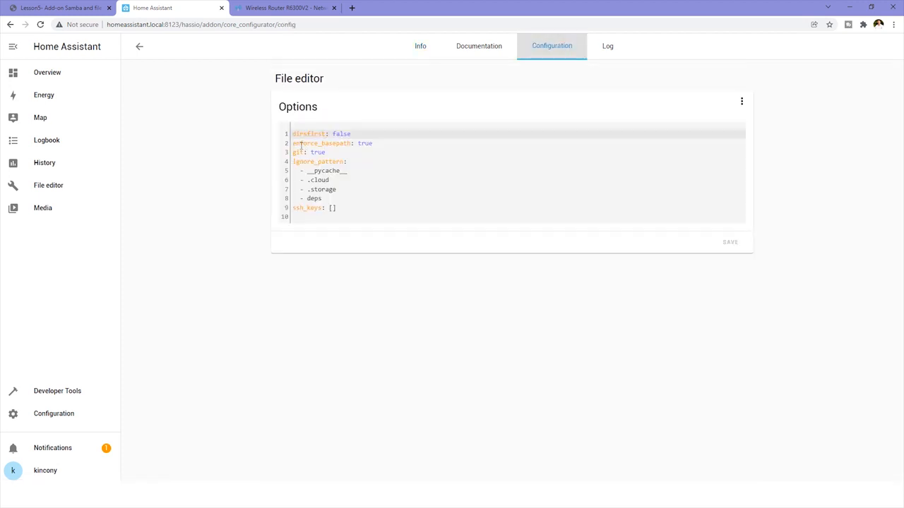
drag(294, 143, 350, 143)
click(373, 142)
key(BackSpace)
key(BackSpace)
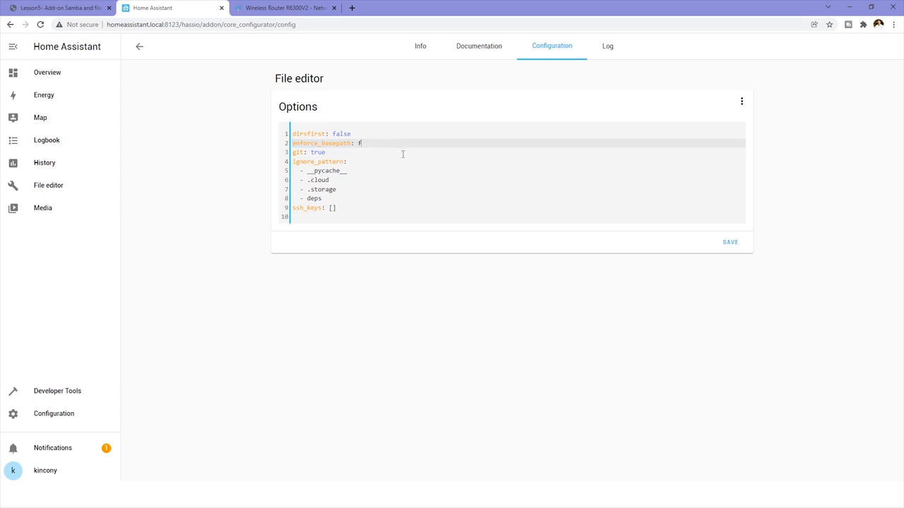
click(730, 242)
click(571, 298)
Step: Browse above the config folder in File editor and look through the folders of the root directory
click(60, 189)
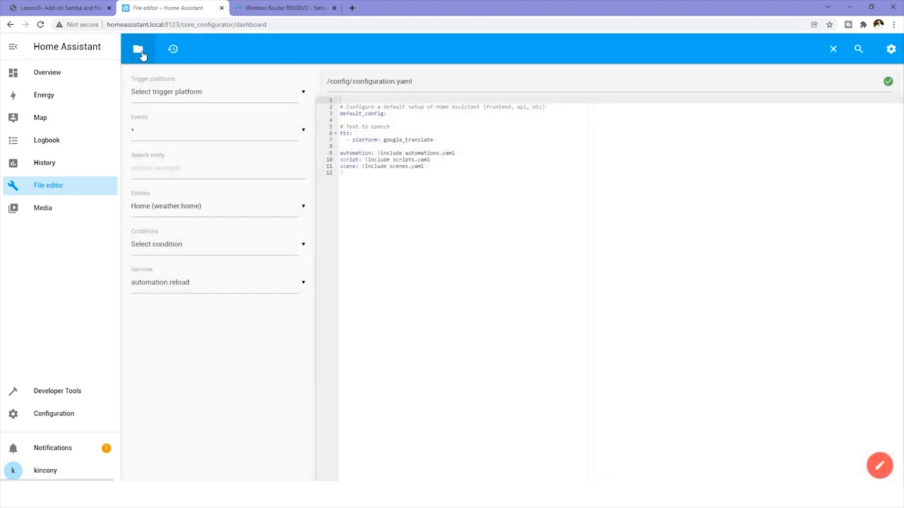
click(140, 50)
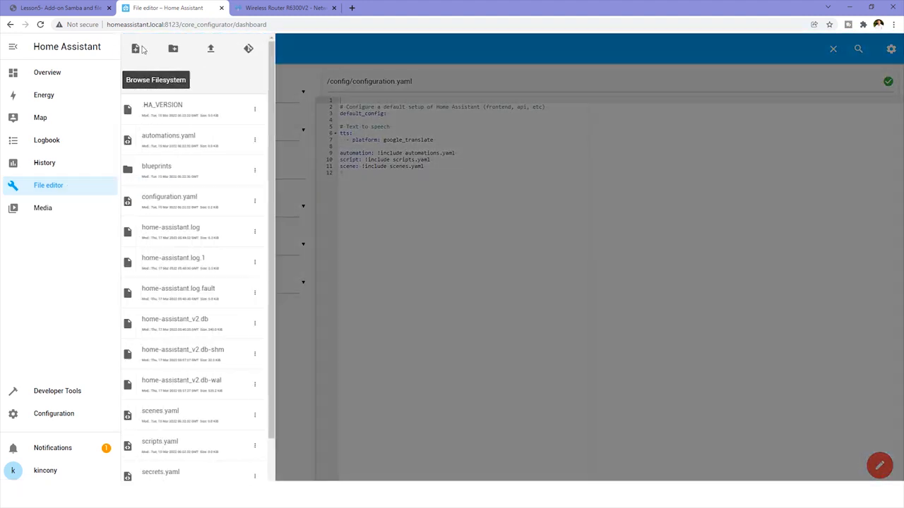
click(131, 78)
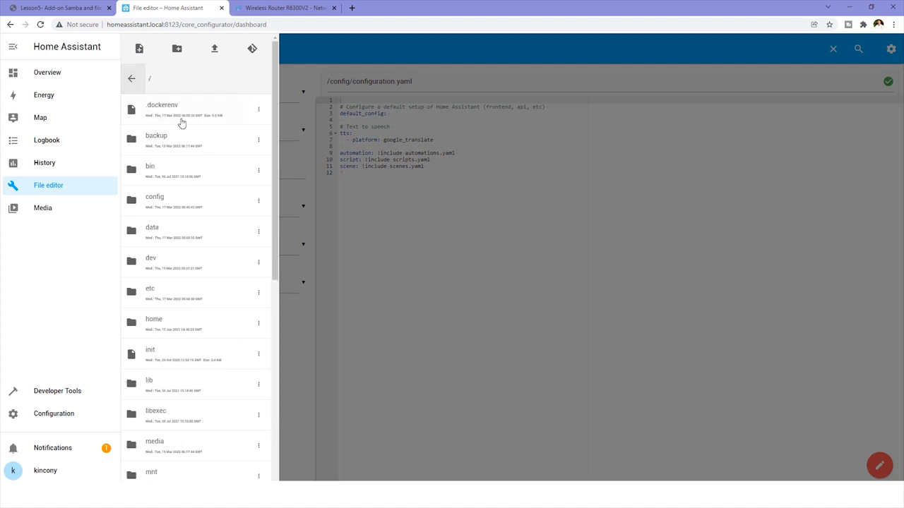
scroll(182, 152, down, 1)
scroll(182, 155, down, 4)
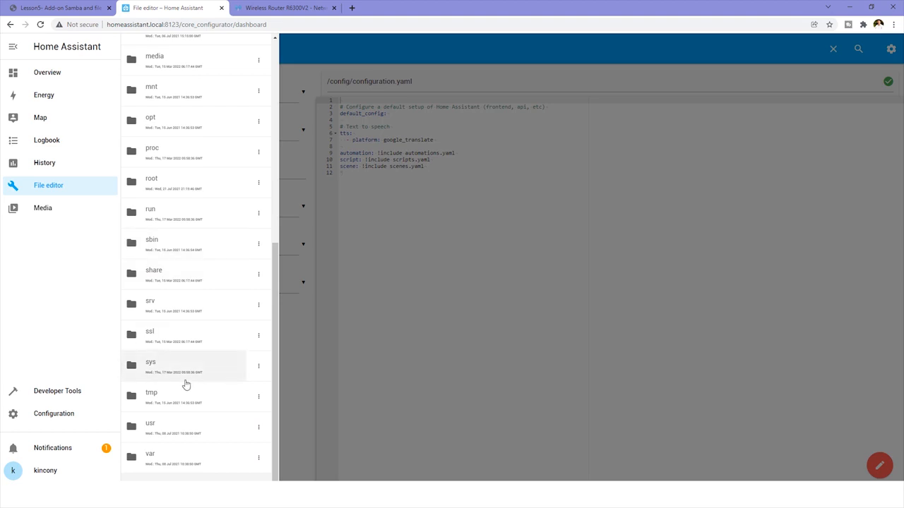
scroll(175, 324, up, 5)
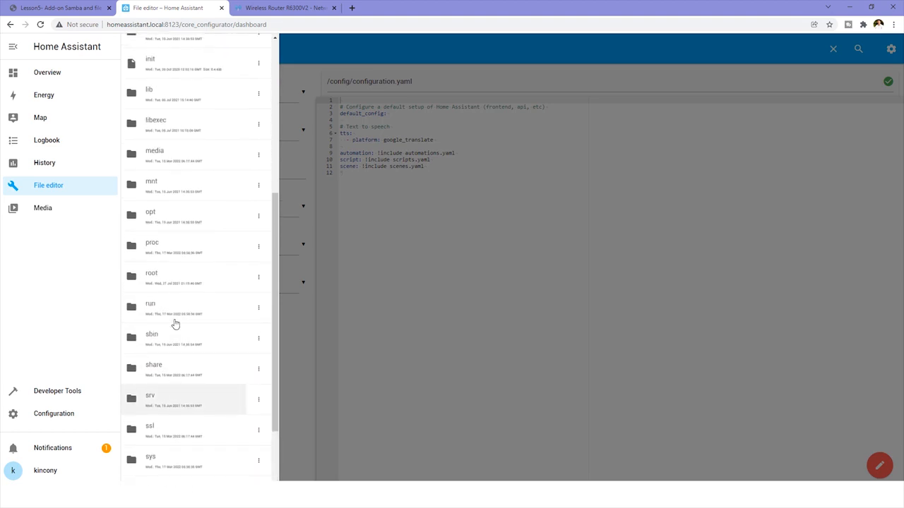
scroll(171, 184, up, 3)
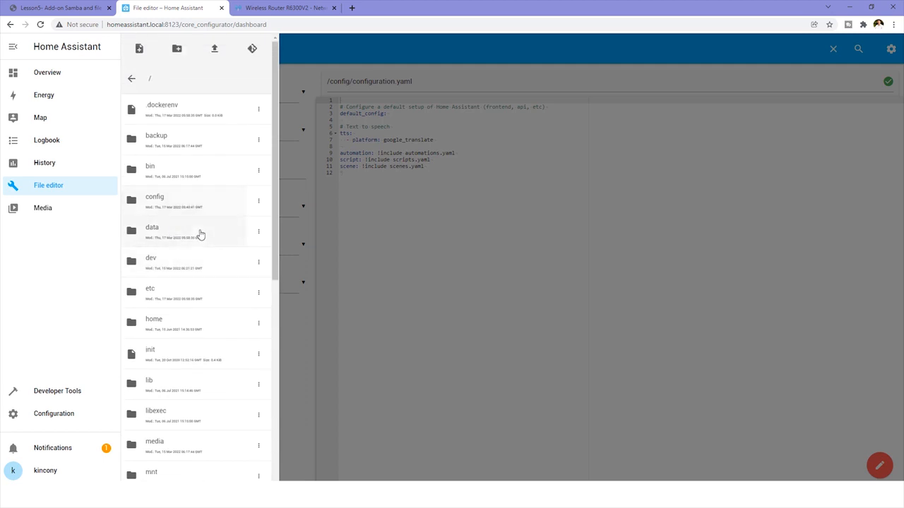
click(446, 189)
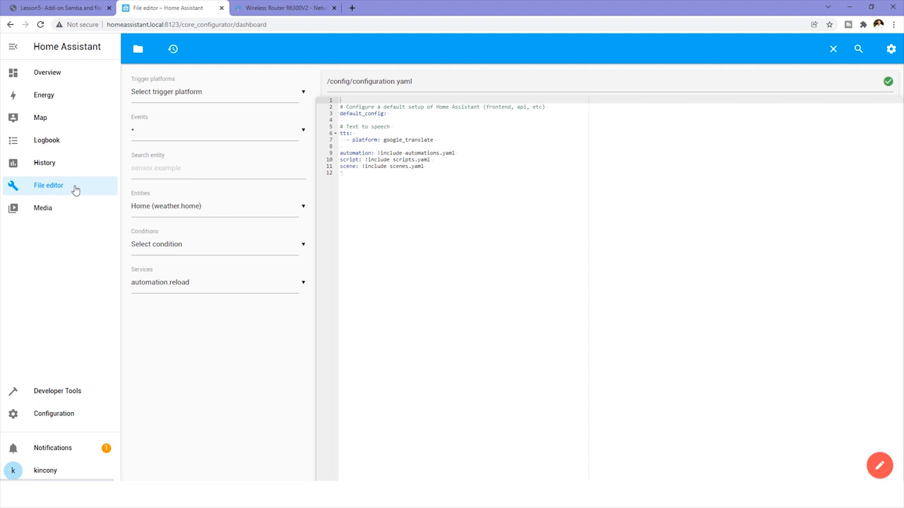
click(137, 49)
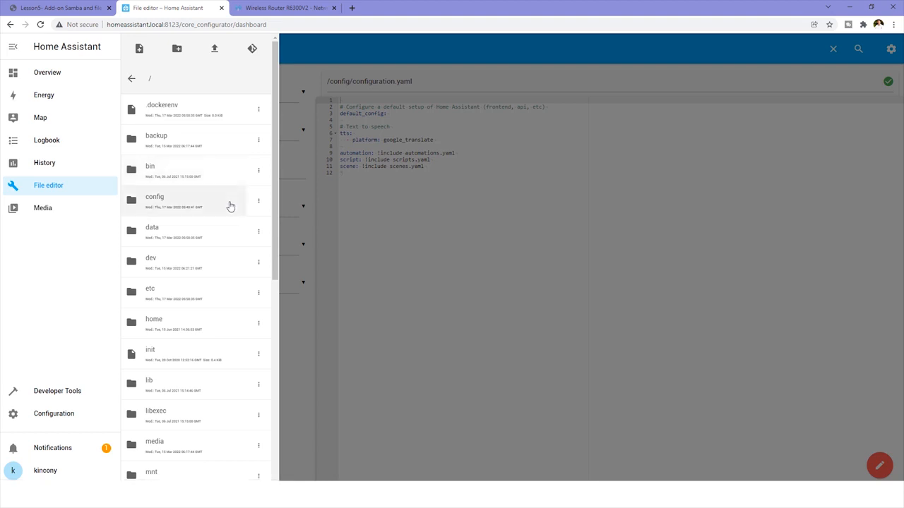
scroll(230, 205, down, 4)
scroll(230, 206, up, 5)
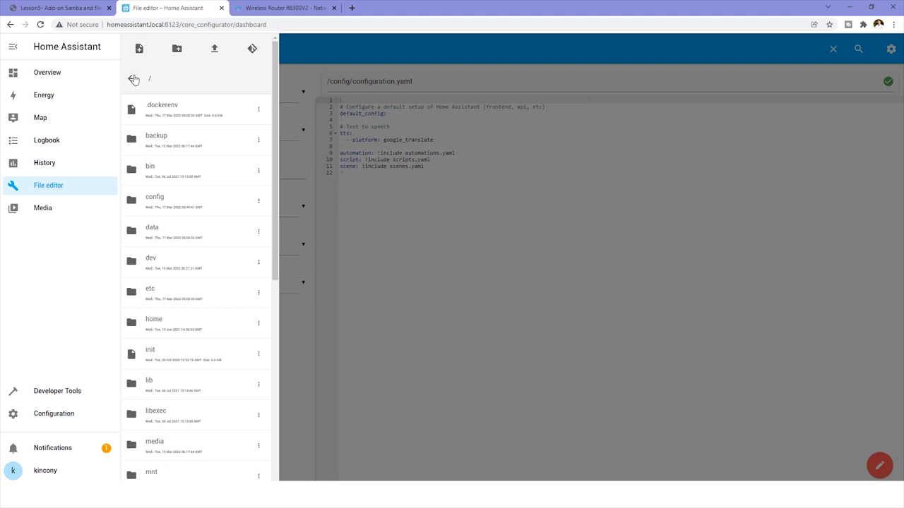
Step: Set enforce_basepath to true in the File editor add-on's options, save the change, and restart the add-on
click(63, 413)
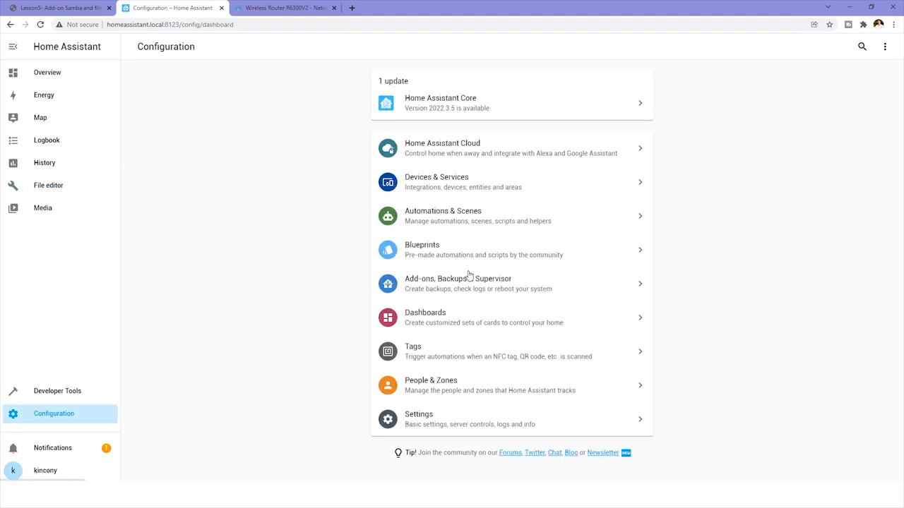
click(460, 285)
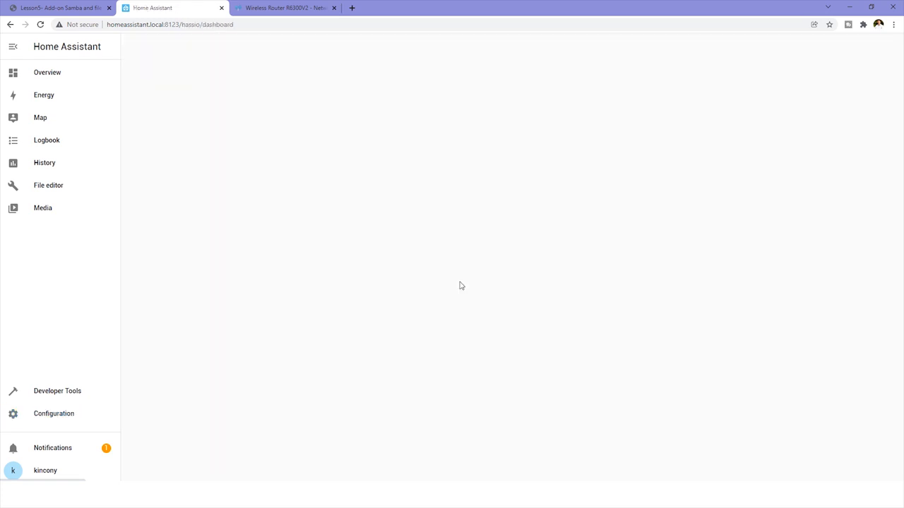
click(191, 84)
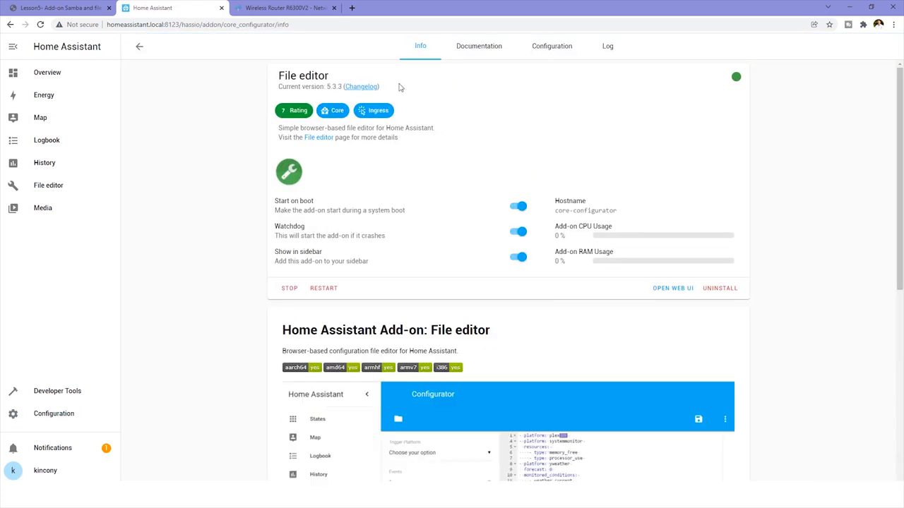
click(565, 50)
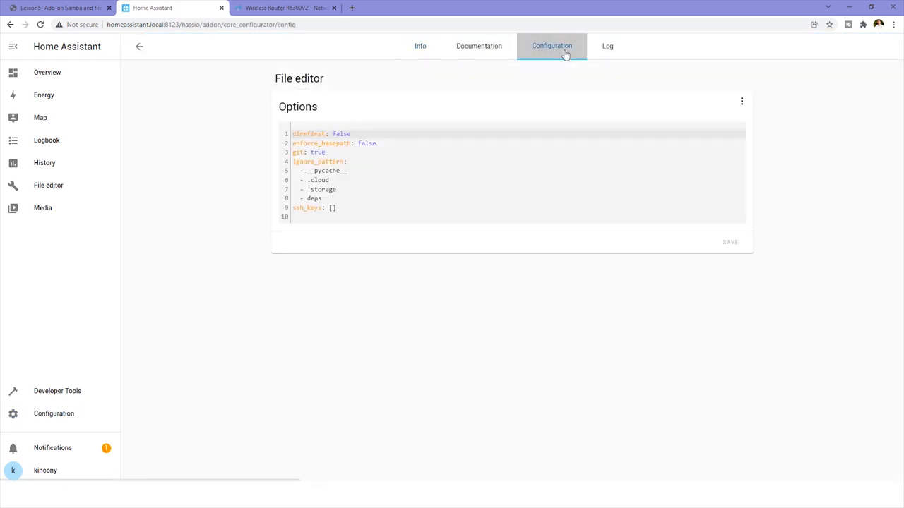
click(381, 142)
key(BackSpace)
key(BackSpace)
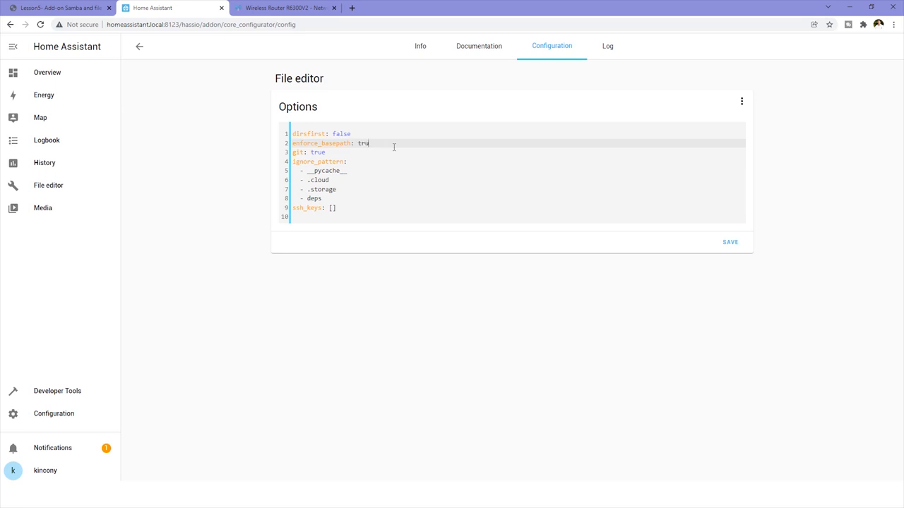
click(731, 245)
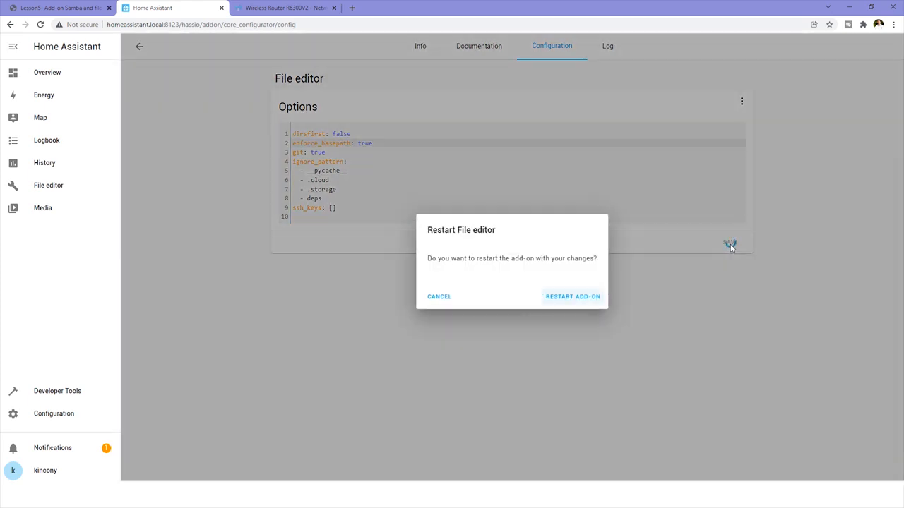
click(583, 303)
Step: Reopen File editor and check which folder its filesystem browser shows
click(60, 188)
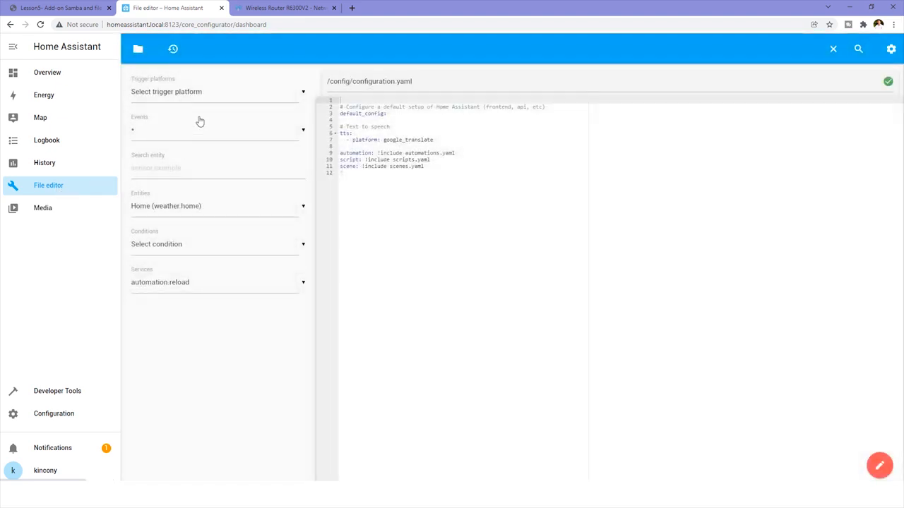
click(137, 49)
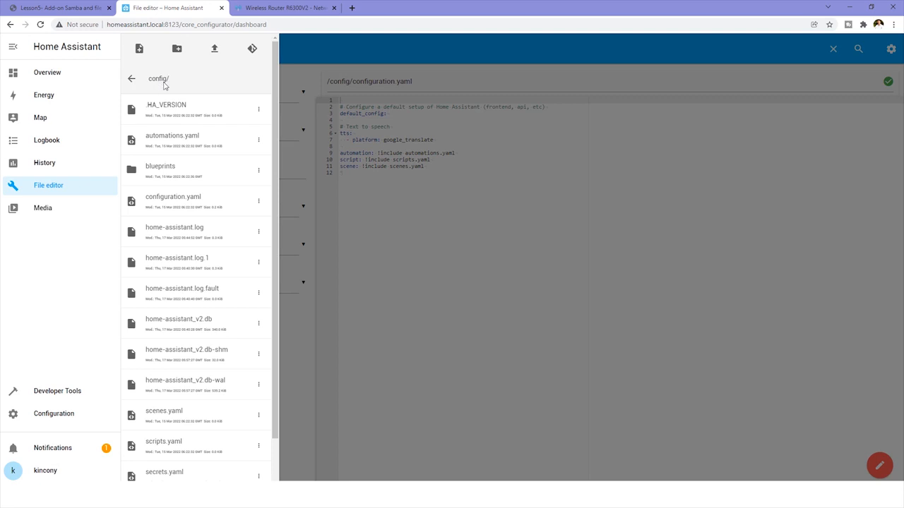
click(338, 211)
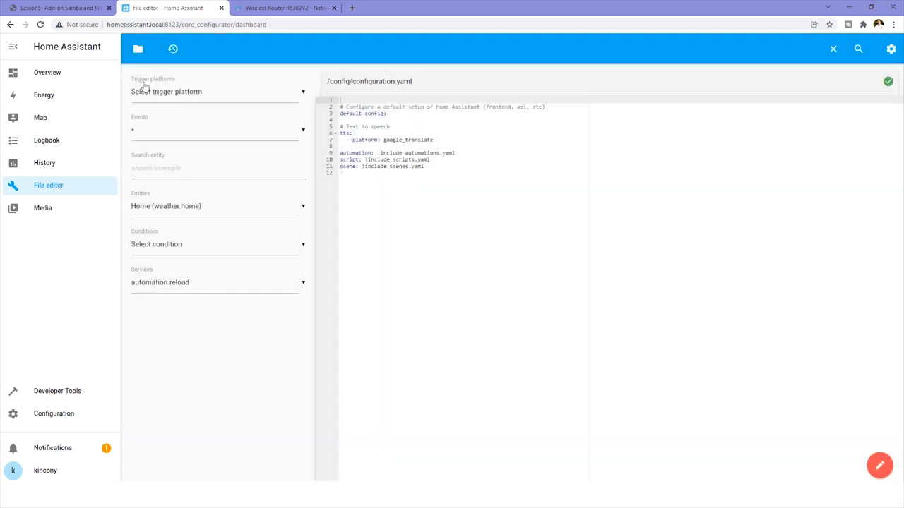
Step: Return to the Lesson5 forum page and highlight words in its Add-on Samba and Add-on File editor headings
click(65, 8)
drag(248, 133, 278, 138)
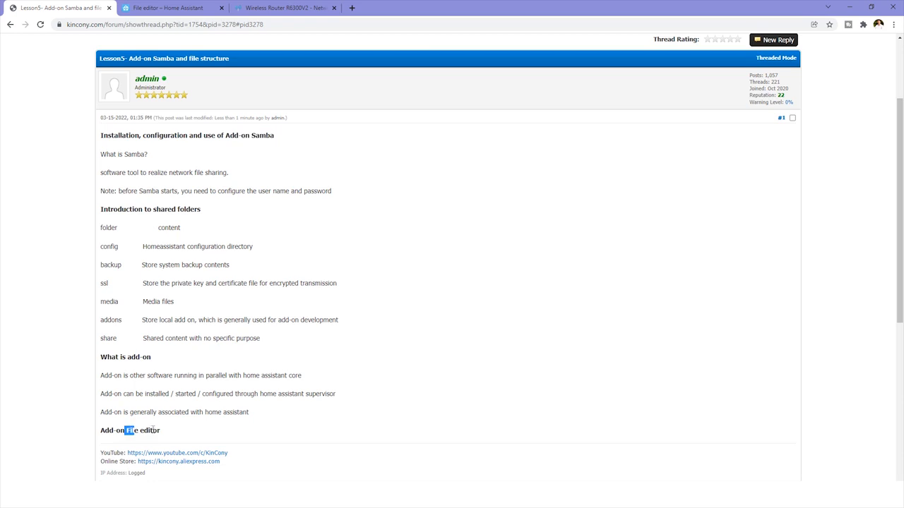